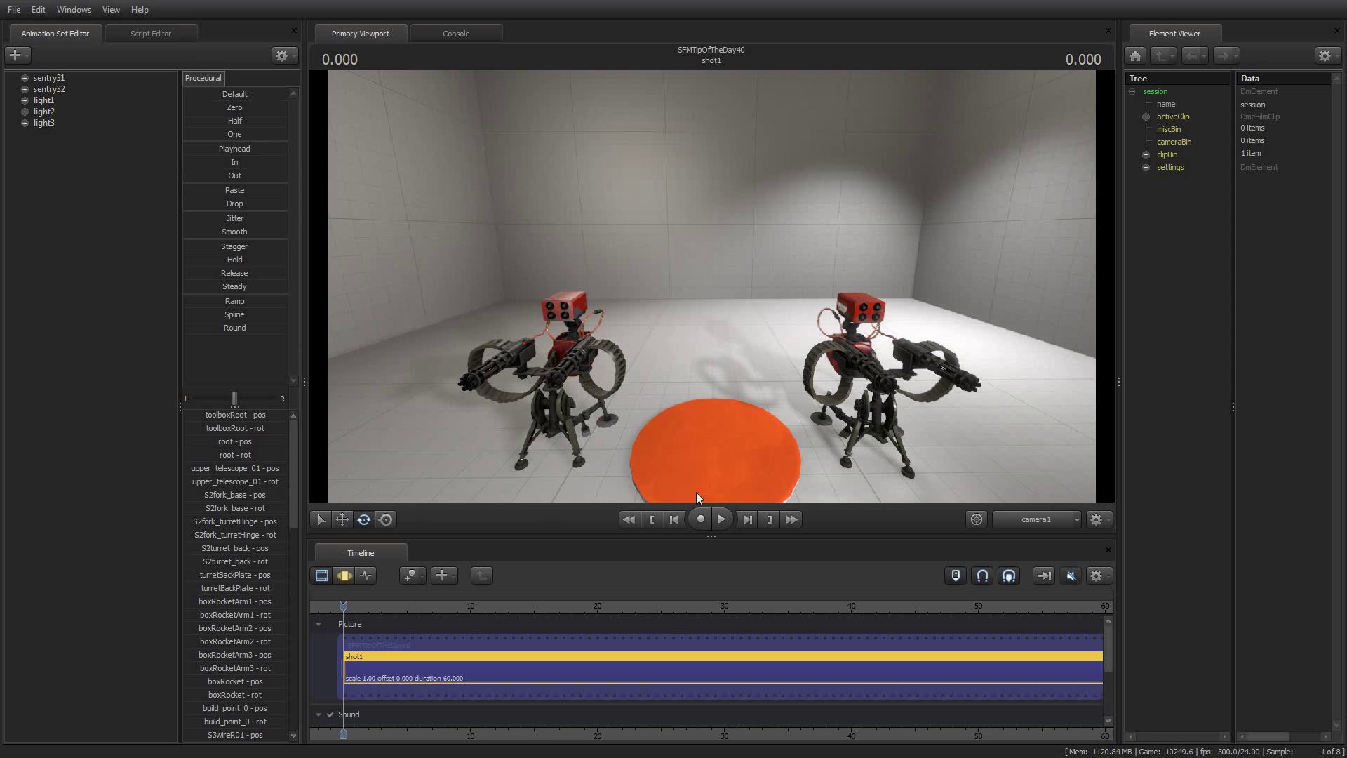
Preview the first seconds of shot1's animation of the two sentries and return the playhead to the start
{"action": "left_click", "coordinate": [725, 516]}
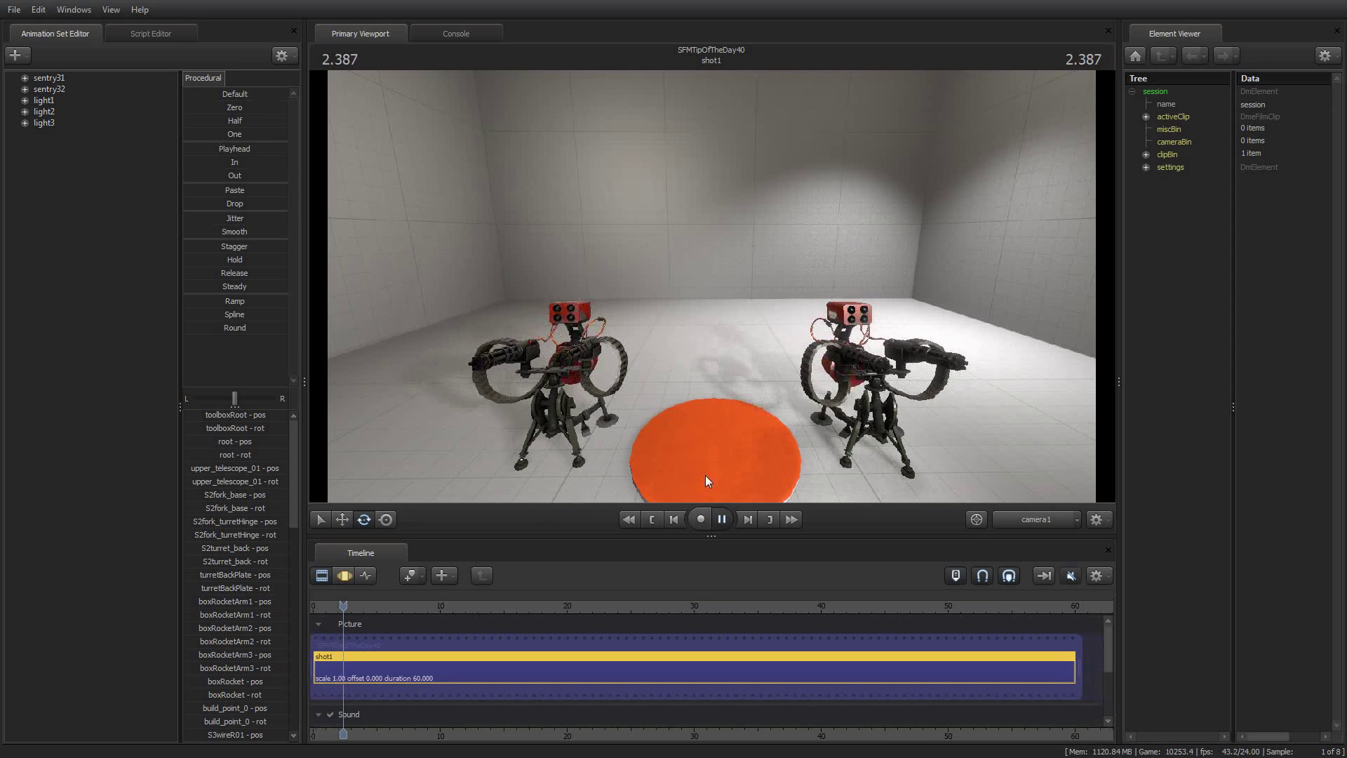
{"action": "left_click", "coordinate": [719, 522]}
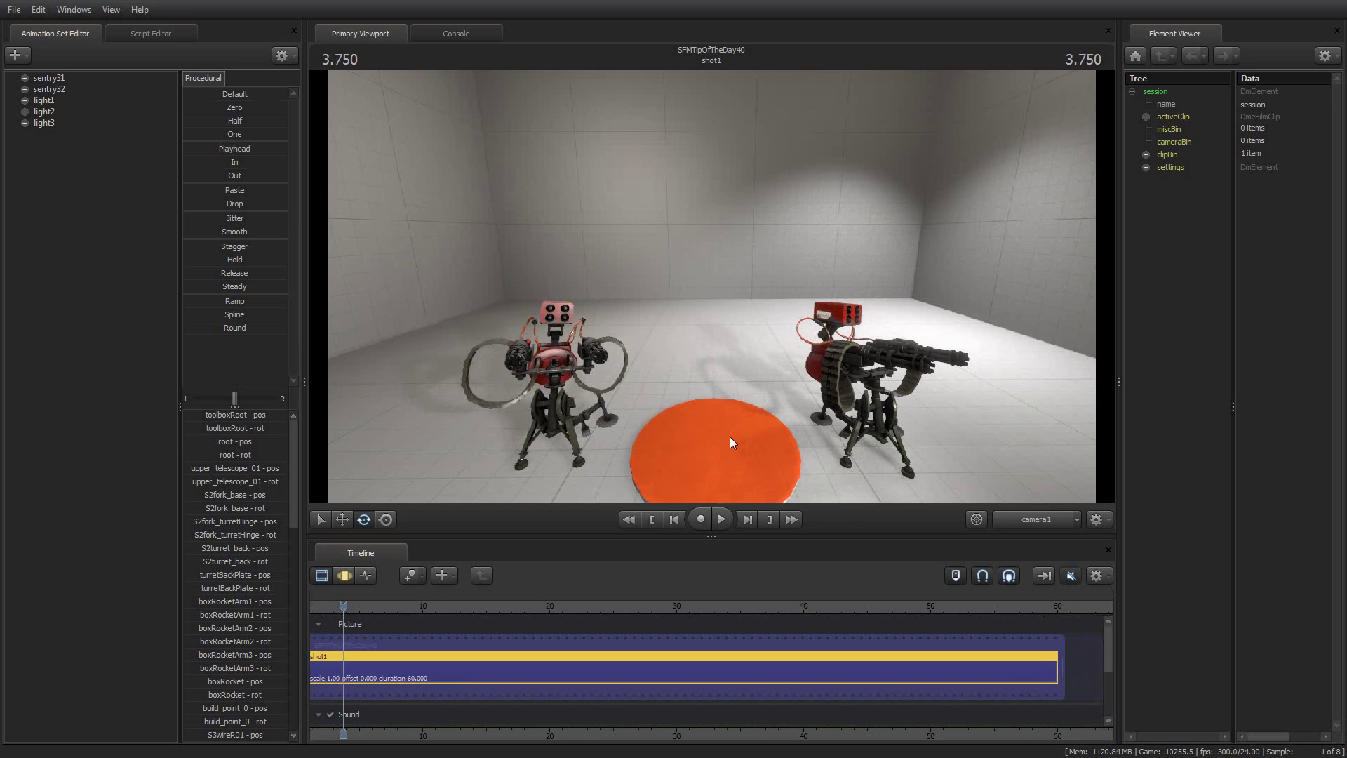
{"action": "key", "text": "Home"}
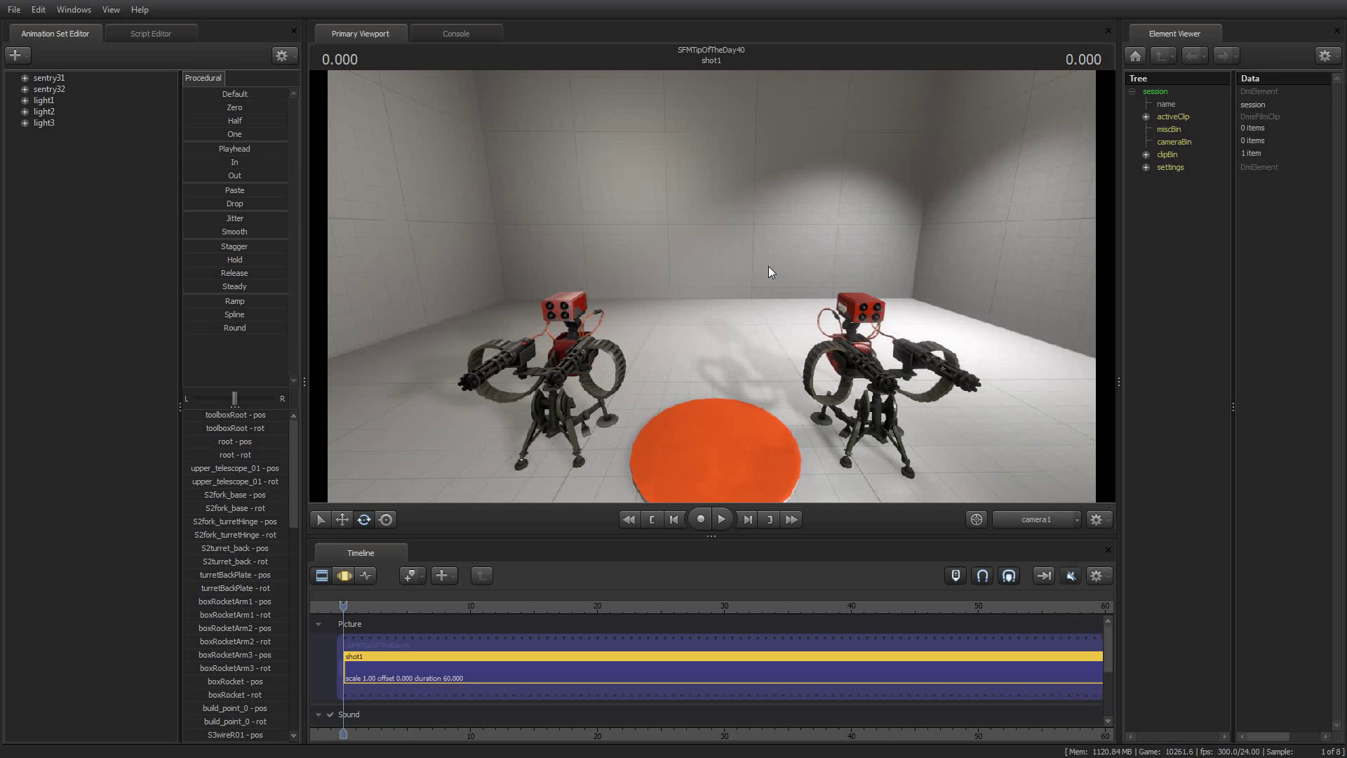
Frame an empty area of the room and add an animation set for a new model using buildables\sentry3.mdl
{"action": "mouse_move", "coordinate": [698, 269]}
{"action": "left_mouse_down"}
{"action": "mouse_move", "coordinate": [697, 217]}
{"action": "mouse_move", "coordinate": [711, 286]}
{"action": "left_mouse_up"}
{"action": "key", "text": "w"}
{"action": "key", "text": "x"}
{"action": "key", "text": "w"}
{"action": "key", "text": "w"}
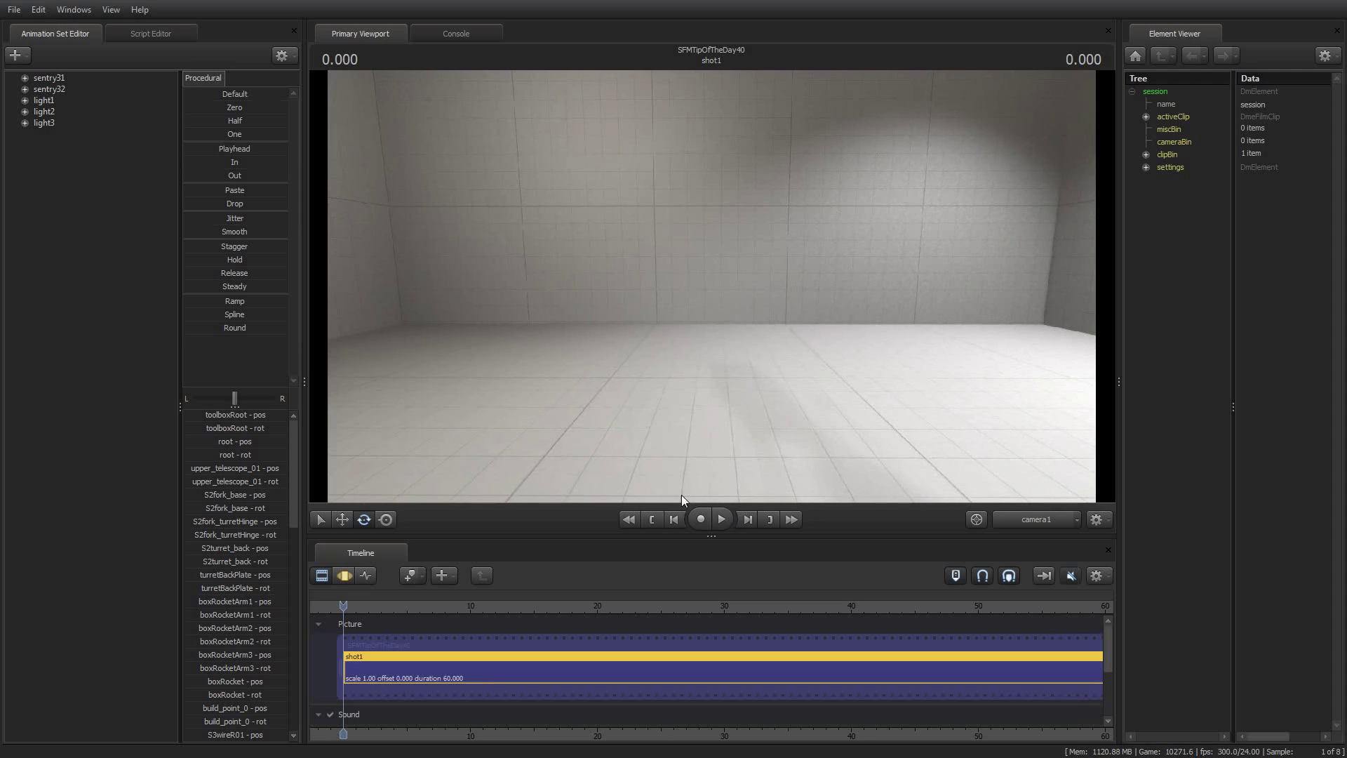
{"action": "left_click", "coordinate": [30, 54]}
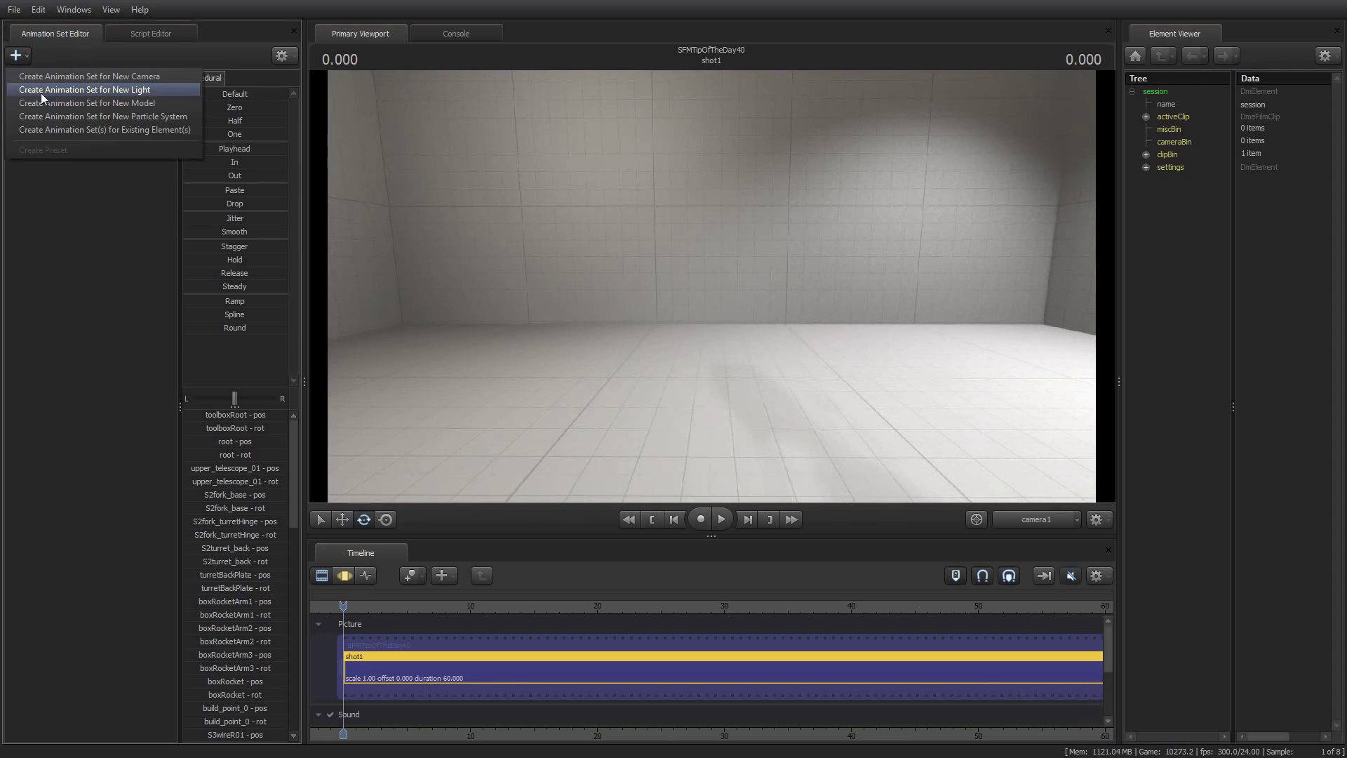
{"action": "left_click", "coordinate": [59, 102]}
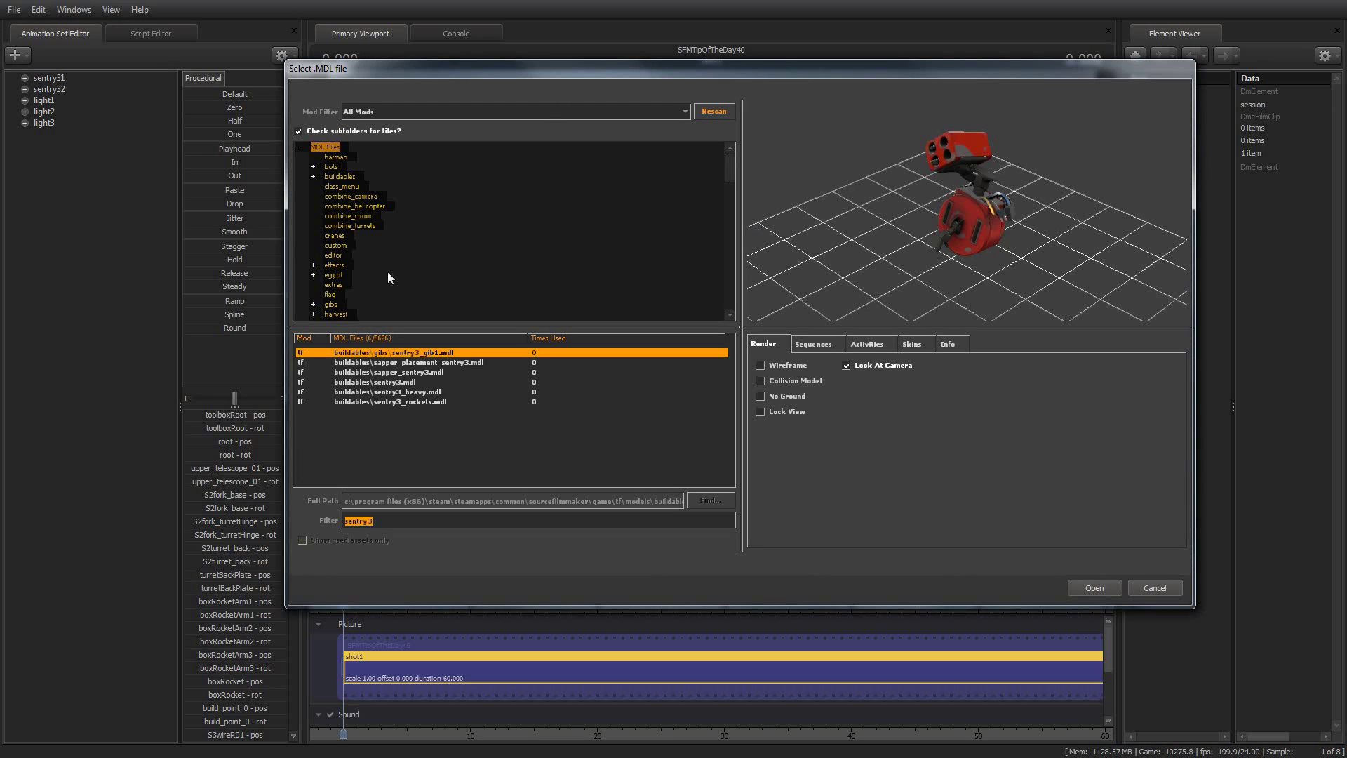
{"action": "left_click", "coordinate": [398, 382]}
{"action": "left_click", "coordinate": [1094, 588]}
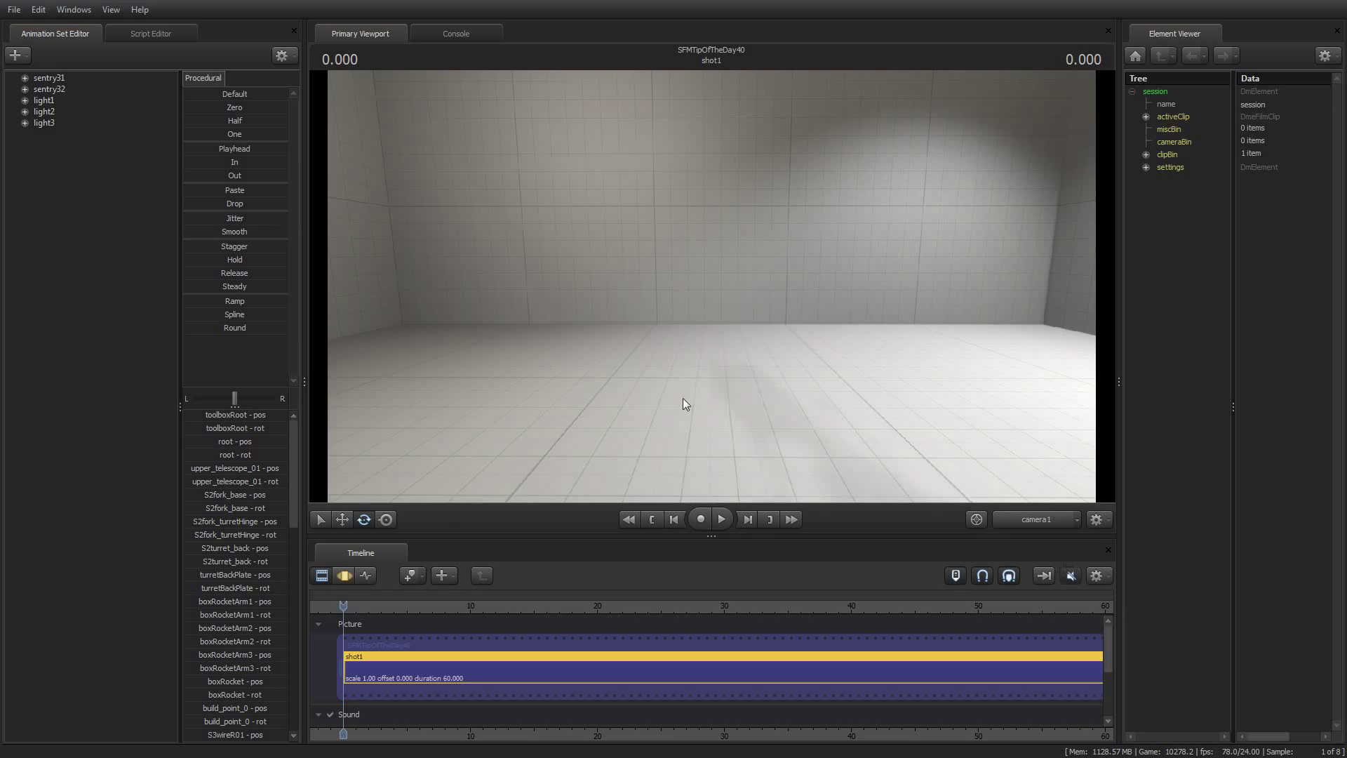
Place sentry33 left of centre on the floor, closer to the back wall, in the Motion Editor
{"action": "left_click", "coordinate": [344, 576]}
{"action": "left_click", "coordinate": [387, 520]}
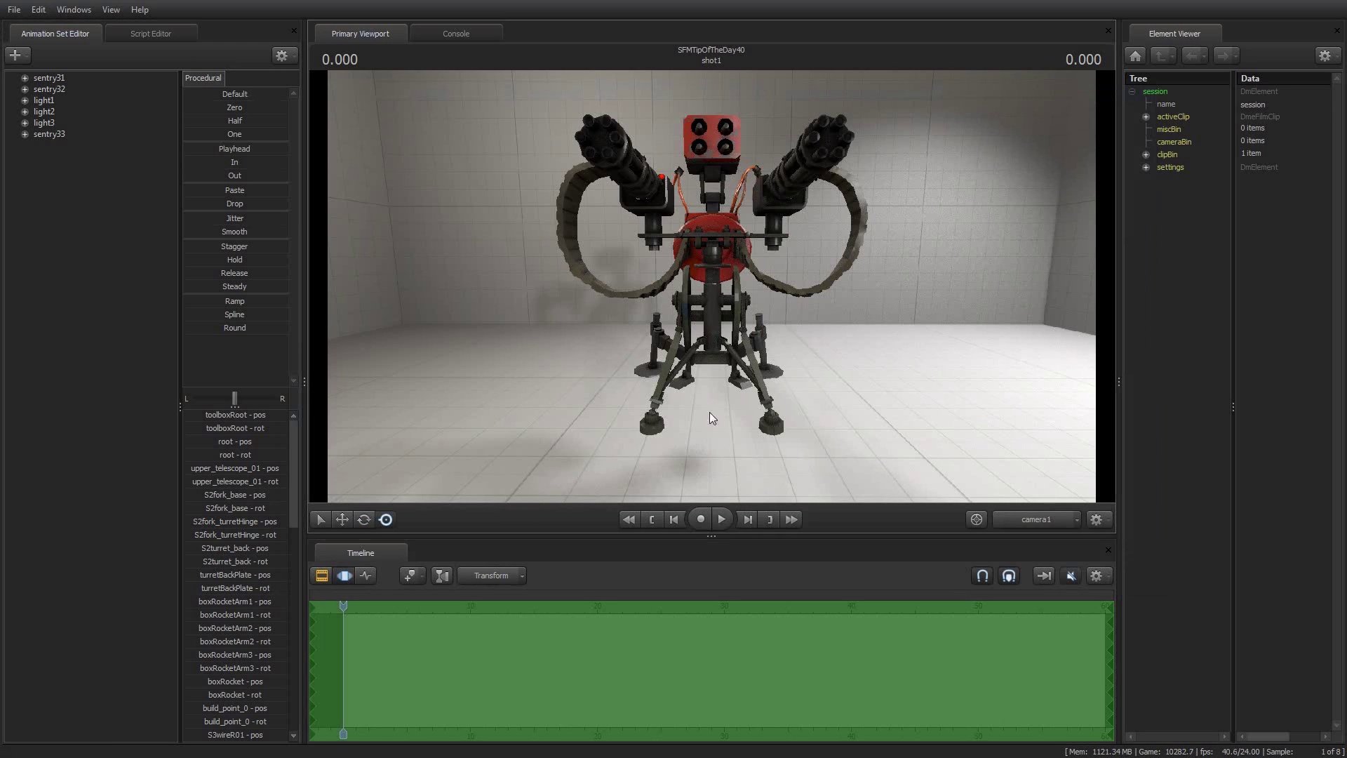
{"action": "left_click", "coordinate": [83, 136]}
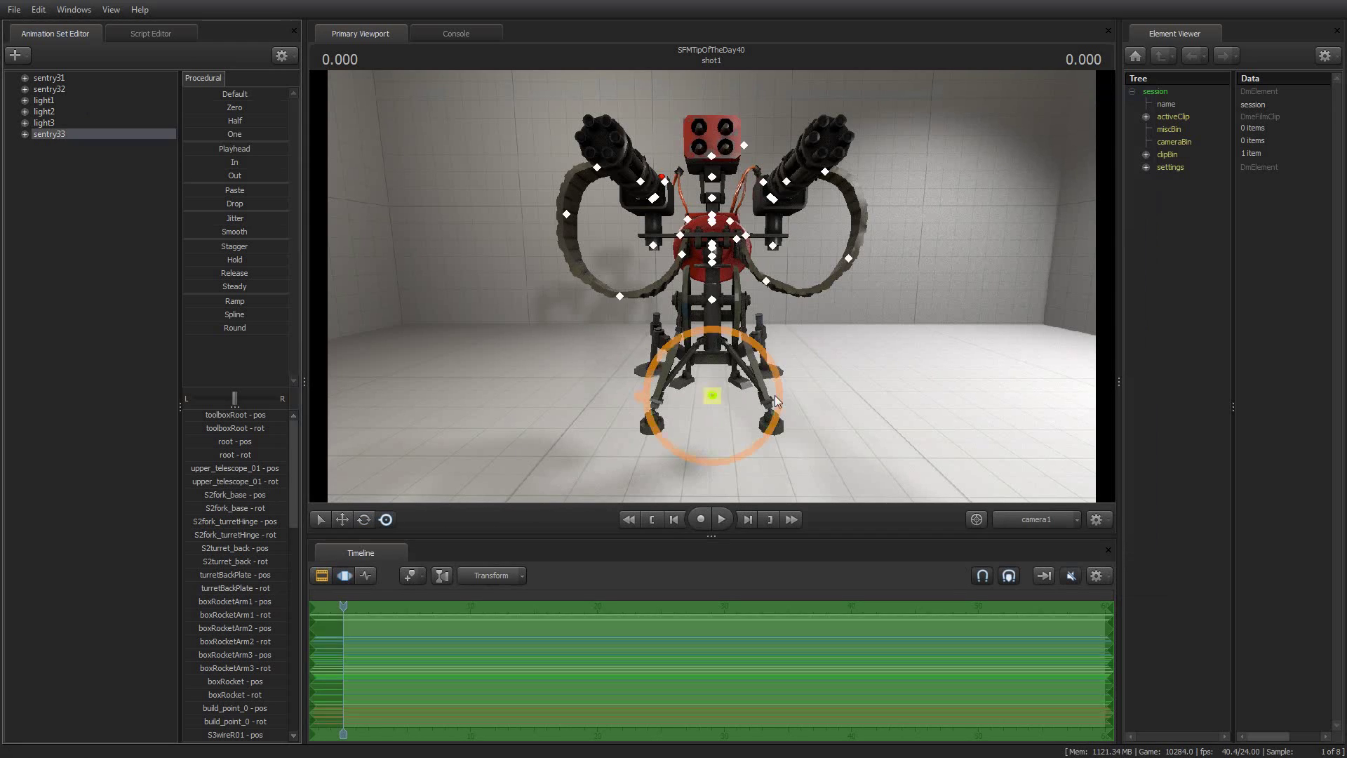
{"action": "left_click", "coordinate": [651, 440]}
{"action": "left_click_drag", "start_coordinate": [651, 439], "coordinate": [546, 496]}
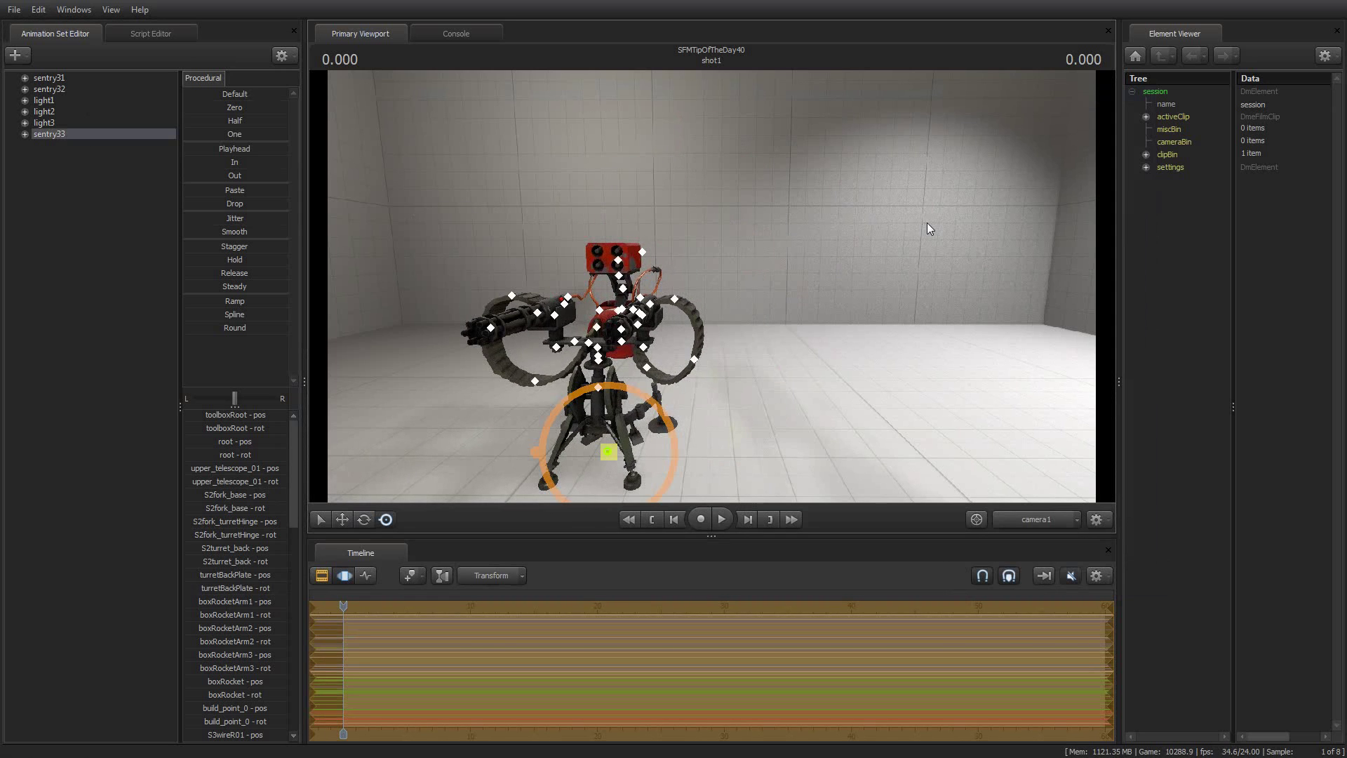
Add another buildables\sentry3.mdl model and place it on the floor to the right of sentry33
{"action": "left_click", "coordinate": [31, 56]}
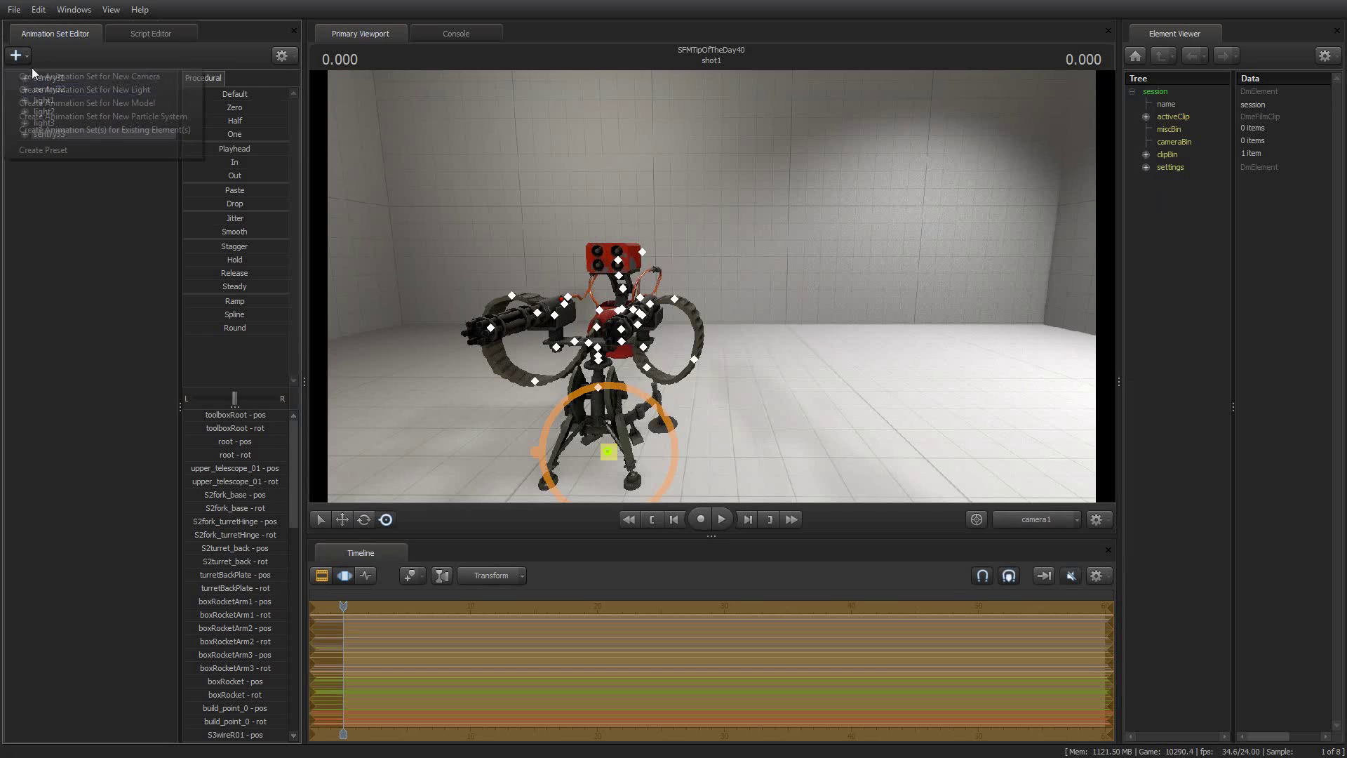
{"action": "left_click", "coordinate": [57, 103]}
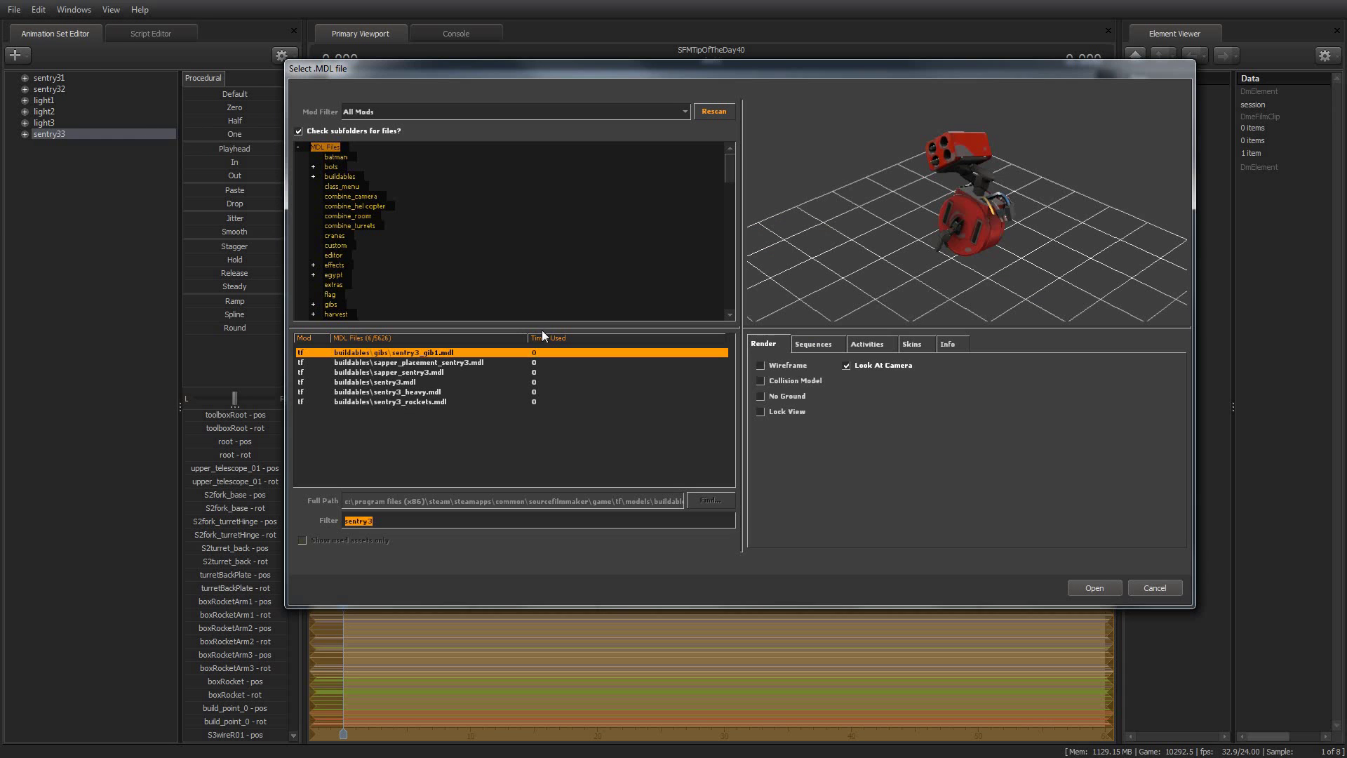
{"action": "left_click", "coordinate": [441, 381]}
{"action": "left_click", "coordinate": [1098, 586]}
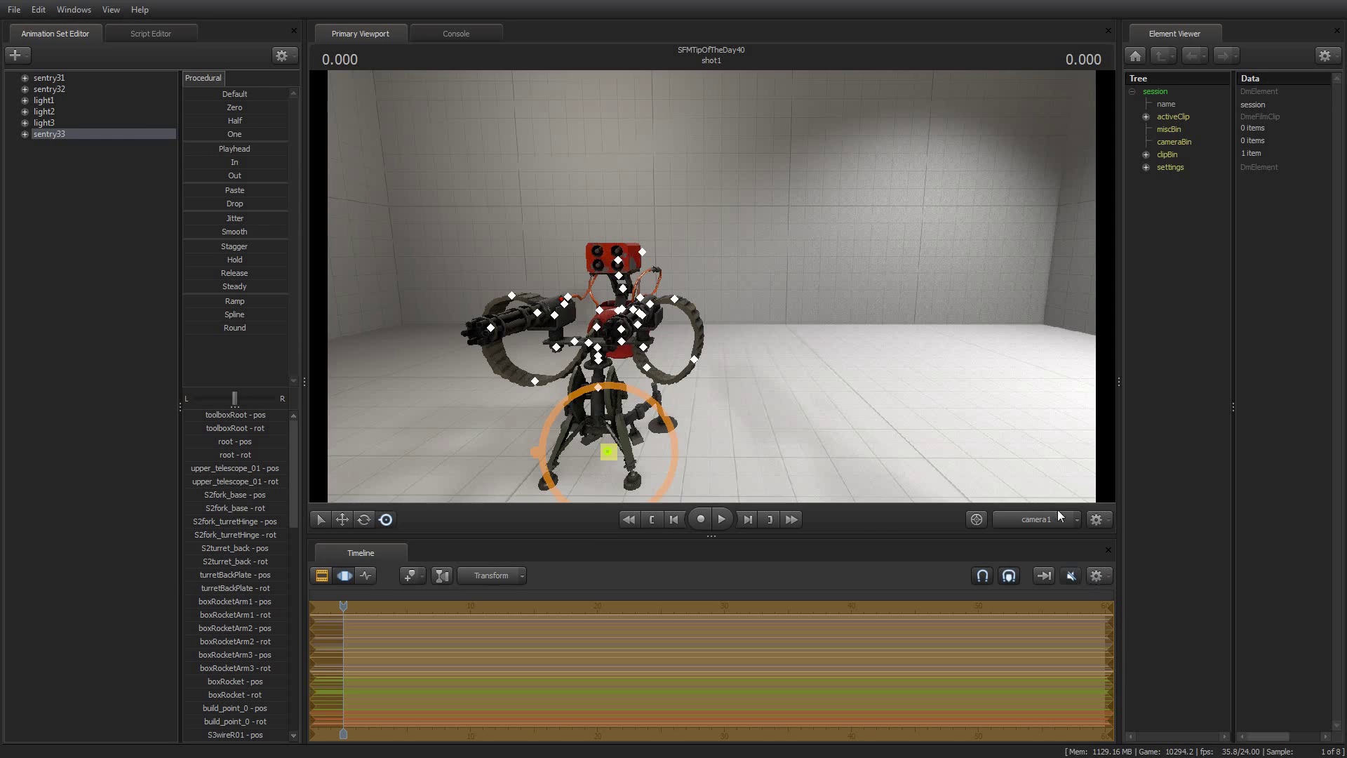
{"action": "left_click", "coordinate": [53, 147]}
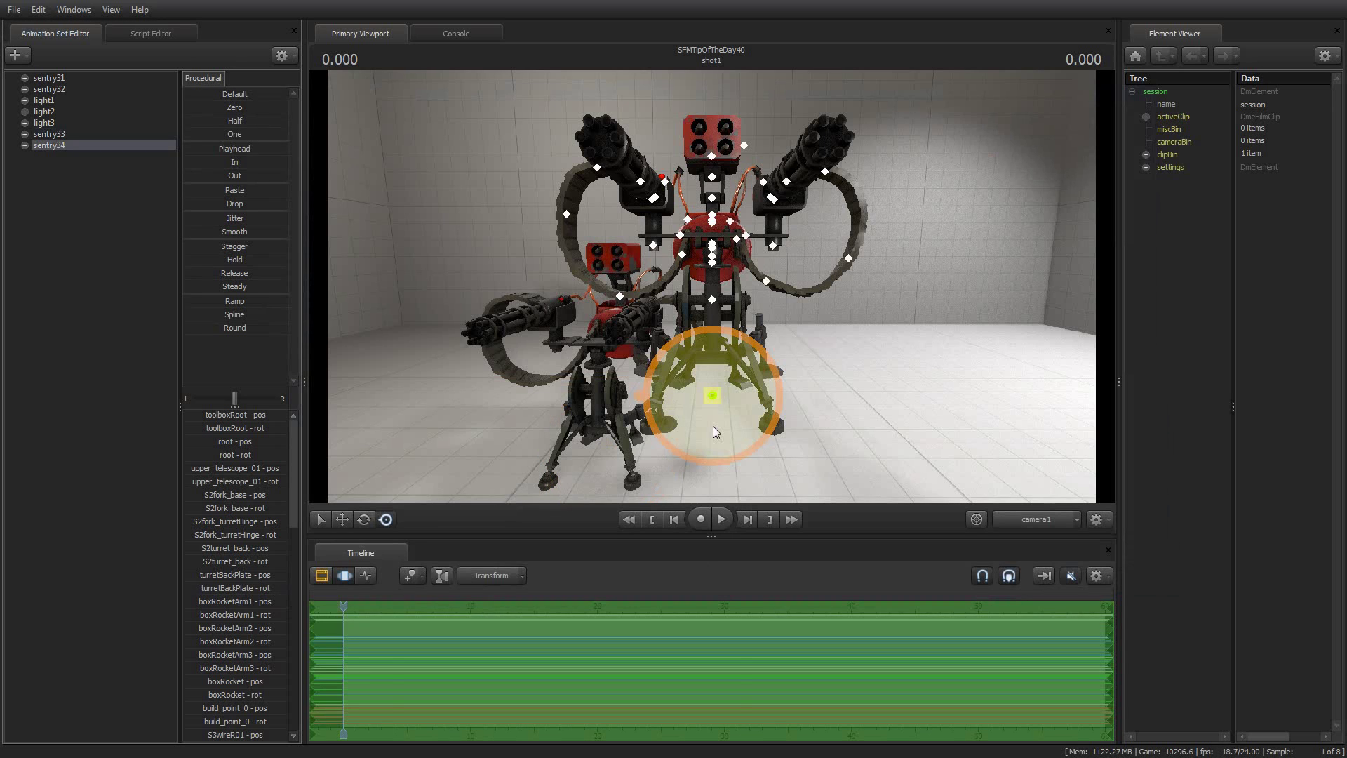
{"action": "left_click_drag", "start_coordinate": [714, 398], "coordinate": [812, 451]}
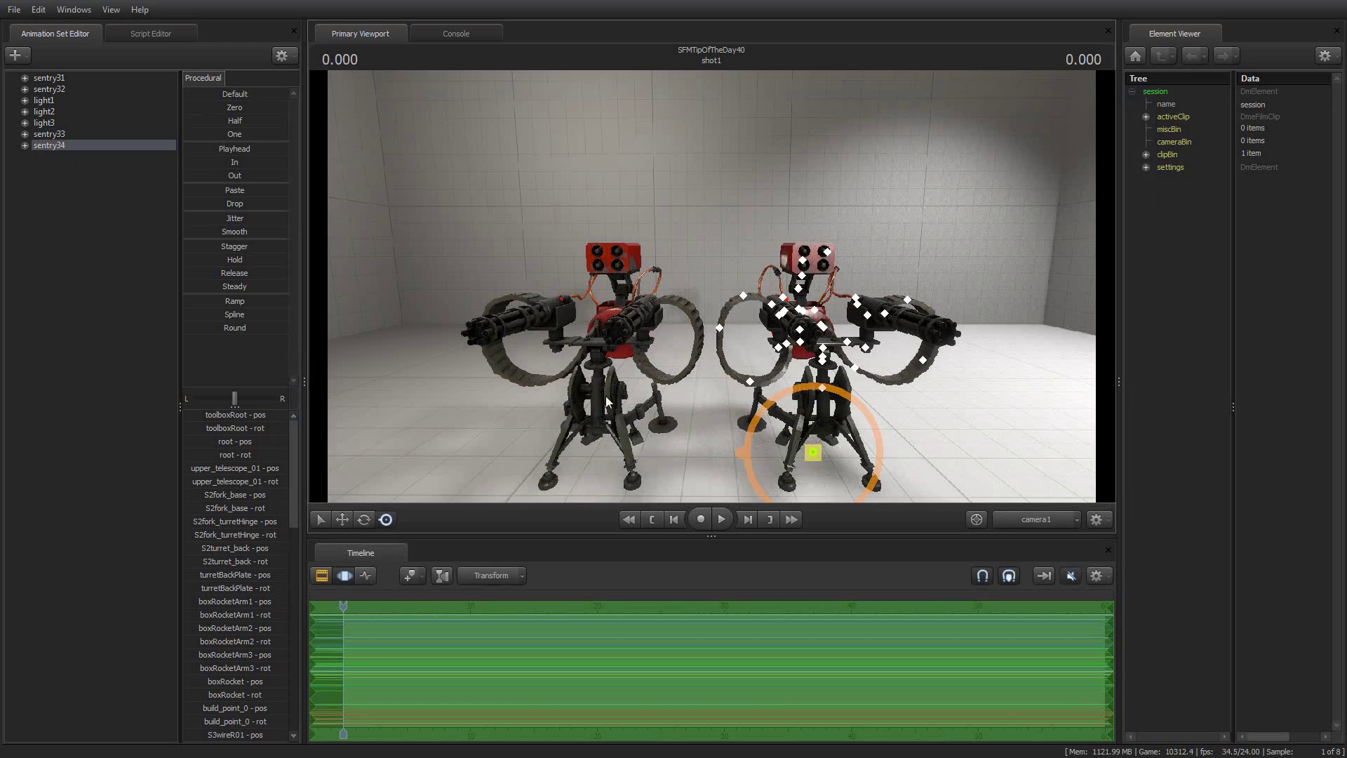
Expand sentry34's Unknown group, activate the rotate manipulator, and select the root bone to try rotating it
{"action": "left_click", "coordinate": [25, 145]}
{"action": "left_click", "coordinate": [38, 168]}
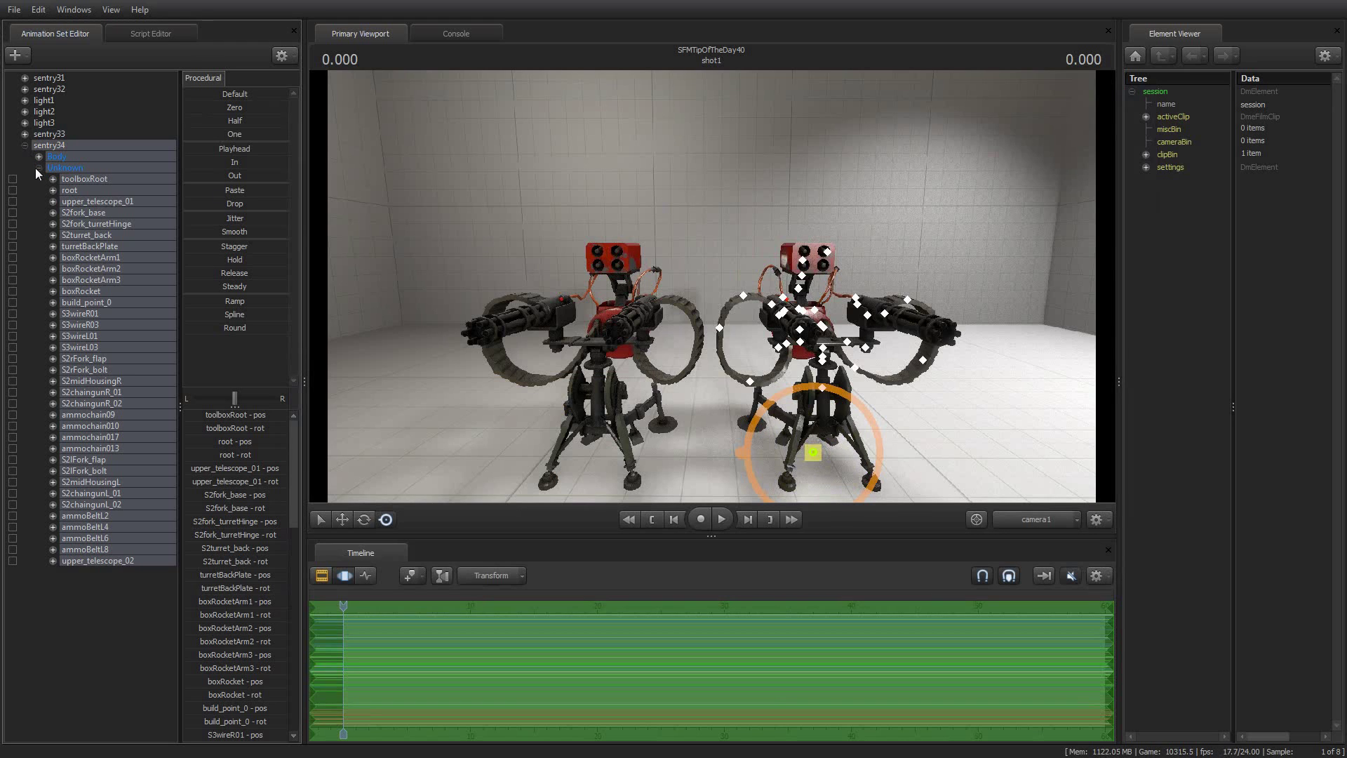
{"action": "left_click", "coordinate": [744, 449]}
{"action": "left_click", "coordinate": [365, 519]}
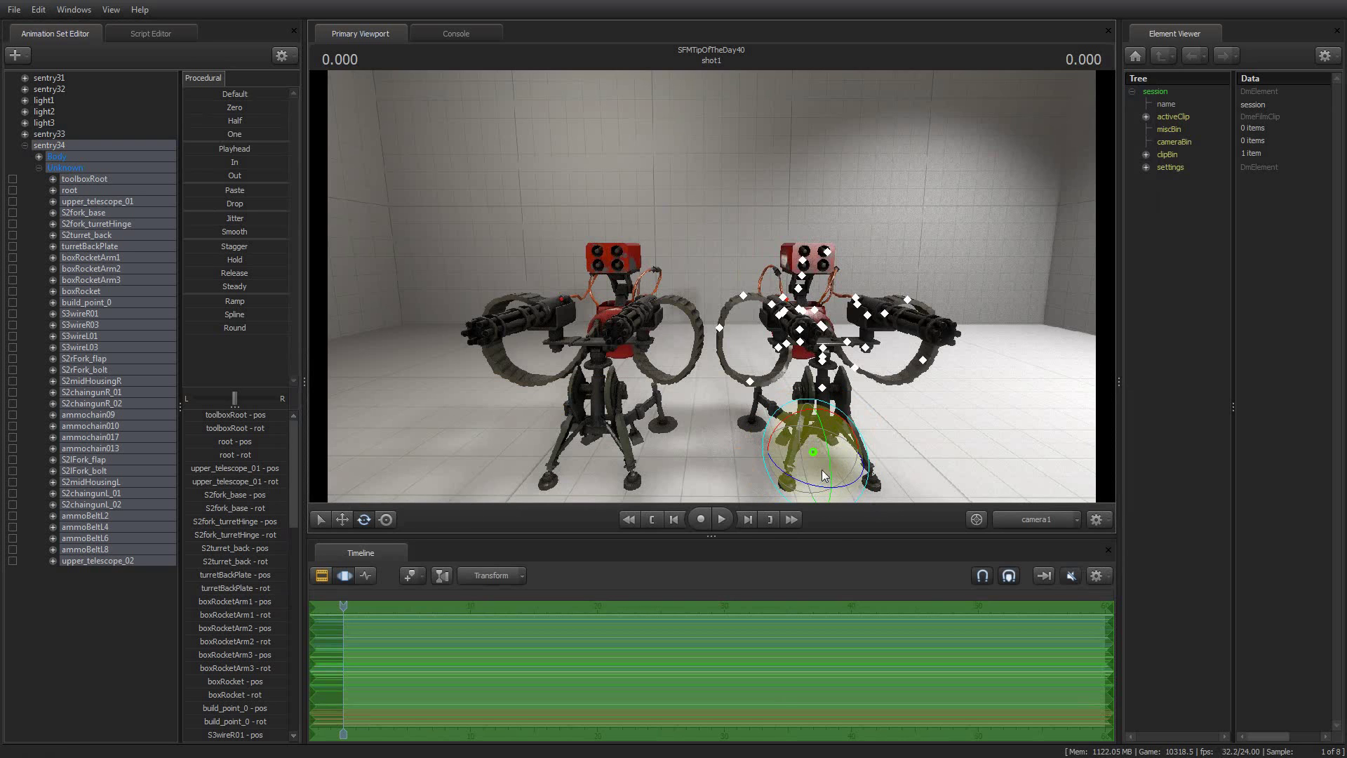
{"action": "mouse_move", "coordinate": [830, 487]}
{"action": "left_mouse_down"}
{"action": "mouse_move", "coordinate": [807, 483]}
{"action": "mouse_move", "coordinate": [873, 477]}
{"action": "mouse_move", "coordinate": [821, 489]}
{"action": "left_mouse_up"}
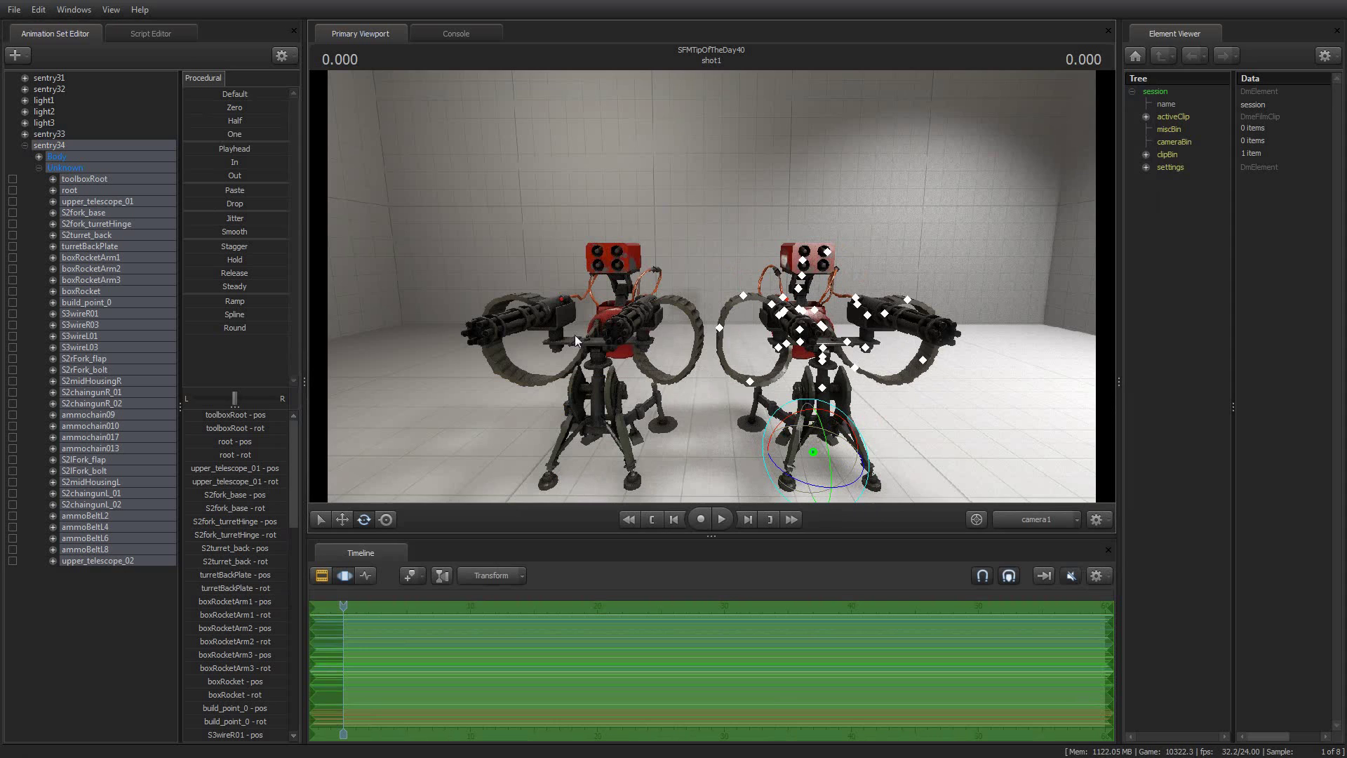
{"action": "left_click", "coordinate": [68, 191]}
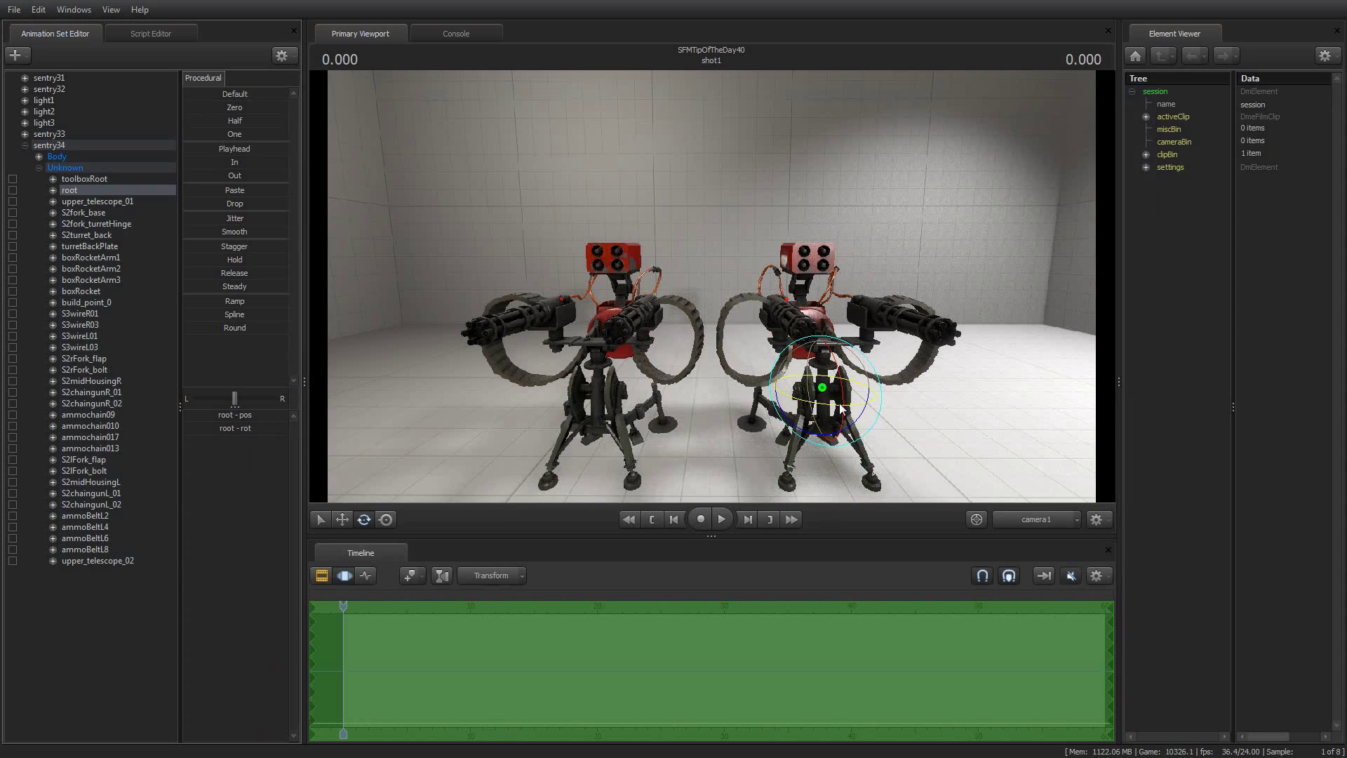
{"action": "left_click_drag", "start_coordinate": [840, 407], "coordinate": [790, 373]}
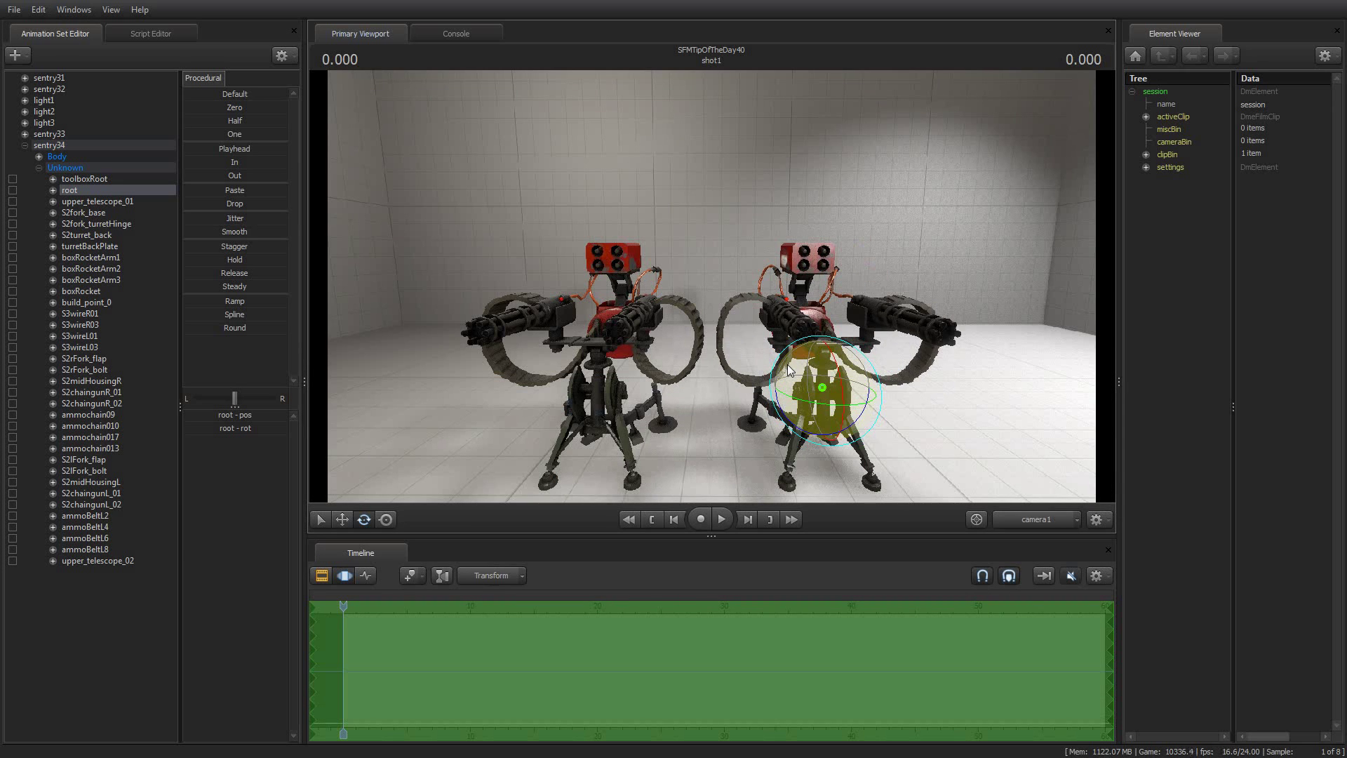
Select sentry34's root bone first and add sentry33's root bone, from its Unknown group, to the selection
{"action": "left_click", "coordinate": [24, 136]}
{"action": "left_click", "coordinate": [39, 156]}
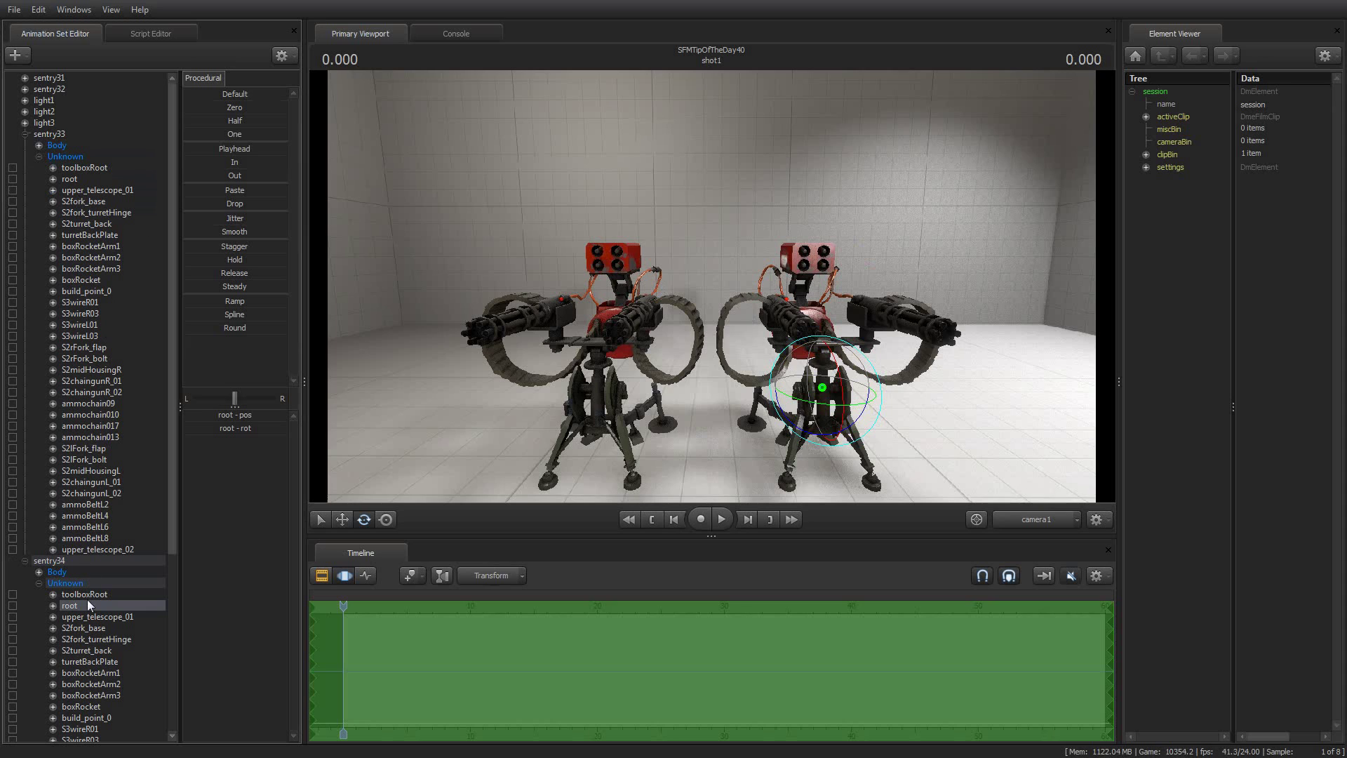
{"action": "left_click", "coordinate": [71, 178], "text": "ctrl"}
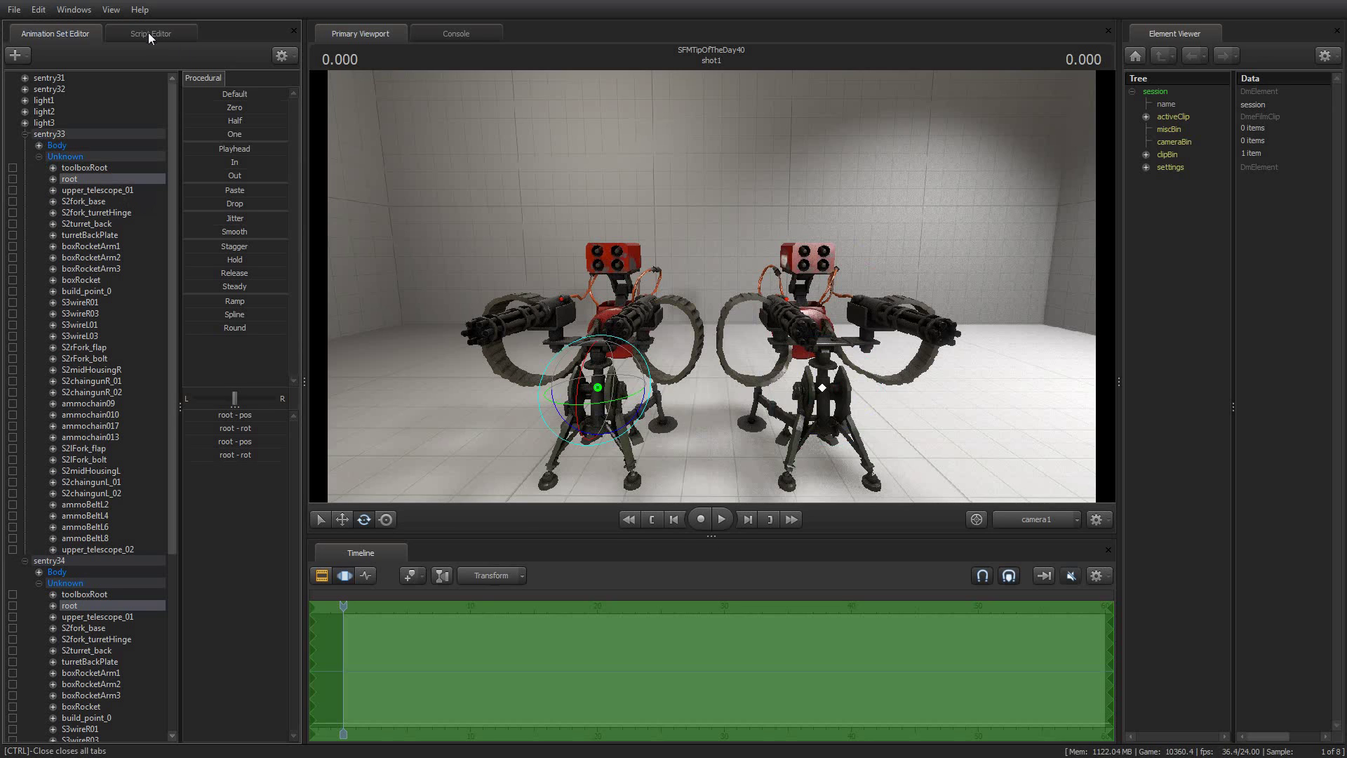
{"action": "left_click", "coordinate": [93, 605]}
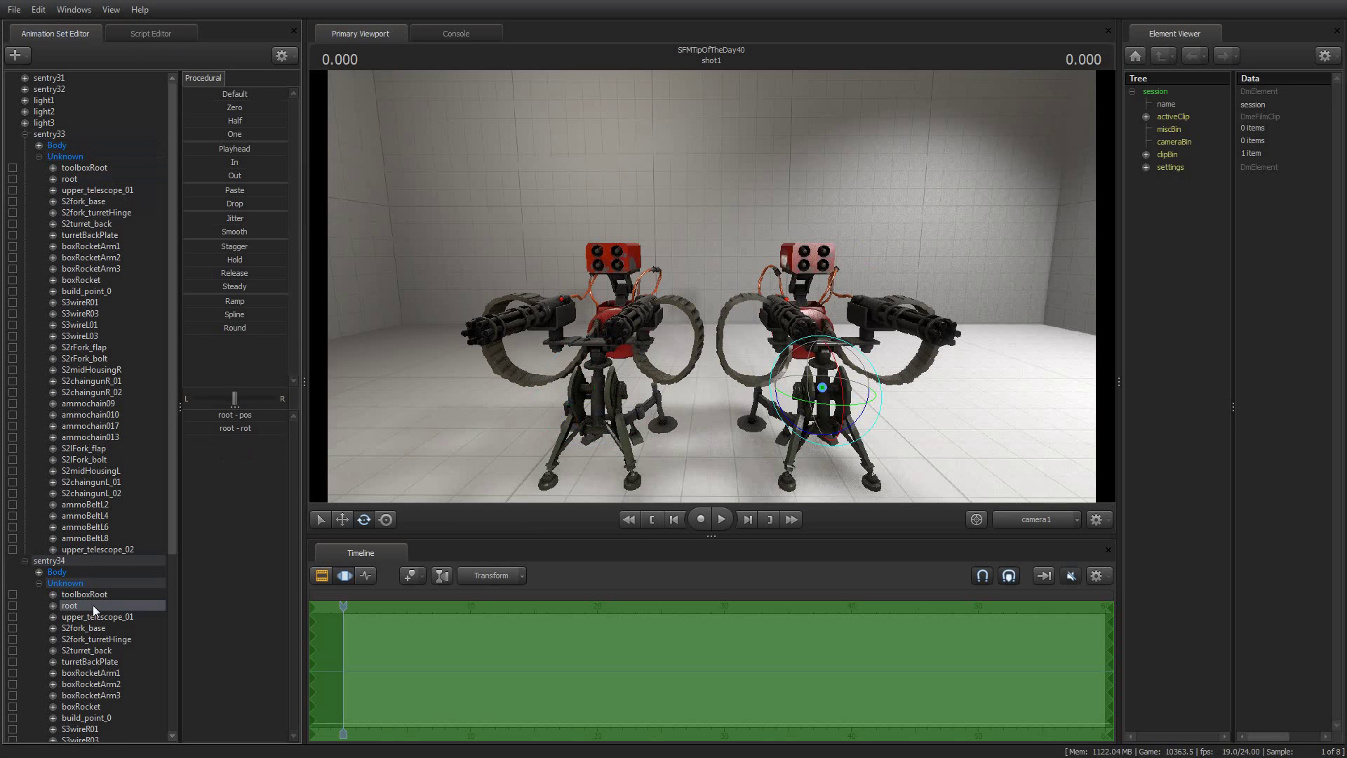
{"action": "left_click", "coordinate": [72, 180], "text": "ctrl"}
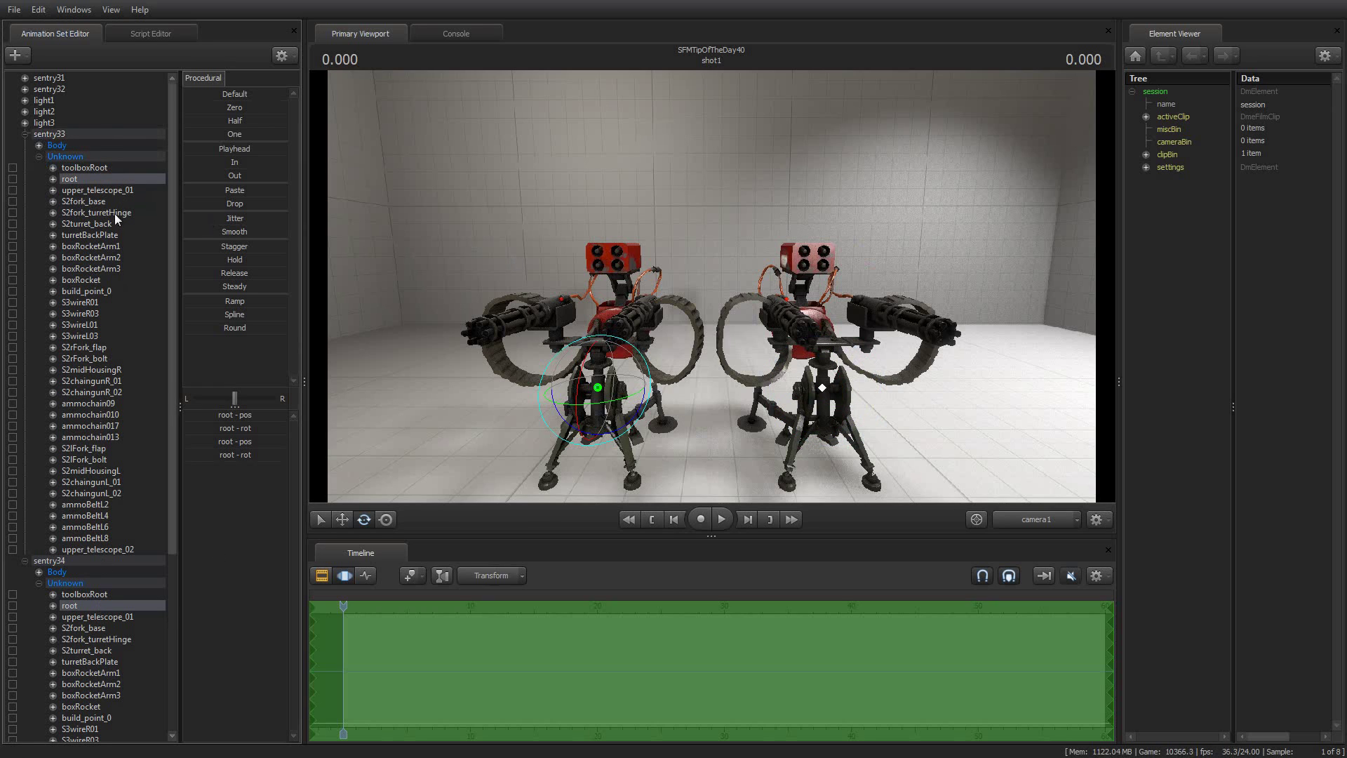
Run sfm.OrientConstraint() in the Script Editor on the two selected root bones
{"action": "left_click", "coordinate": [140, 33]}
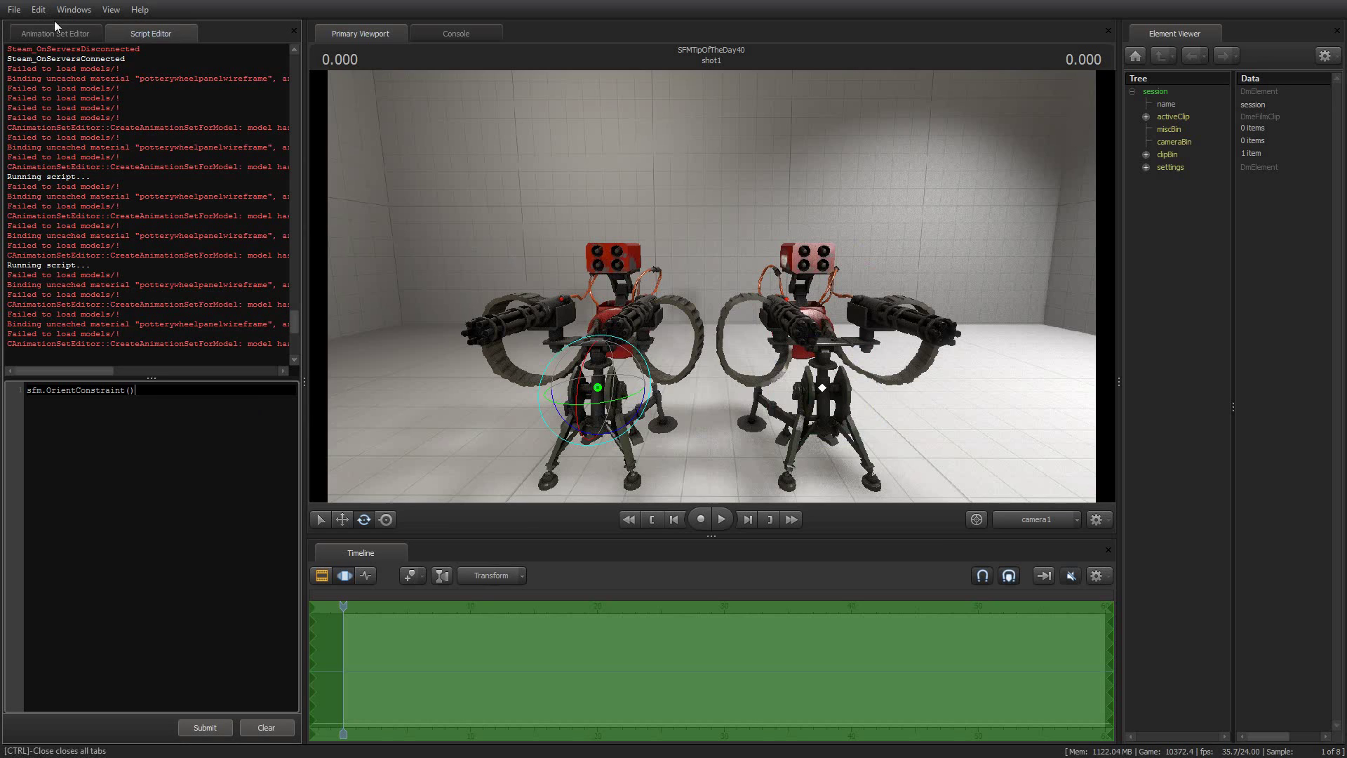
{"action": "left_click", "coordinate": [74, 9]}
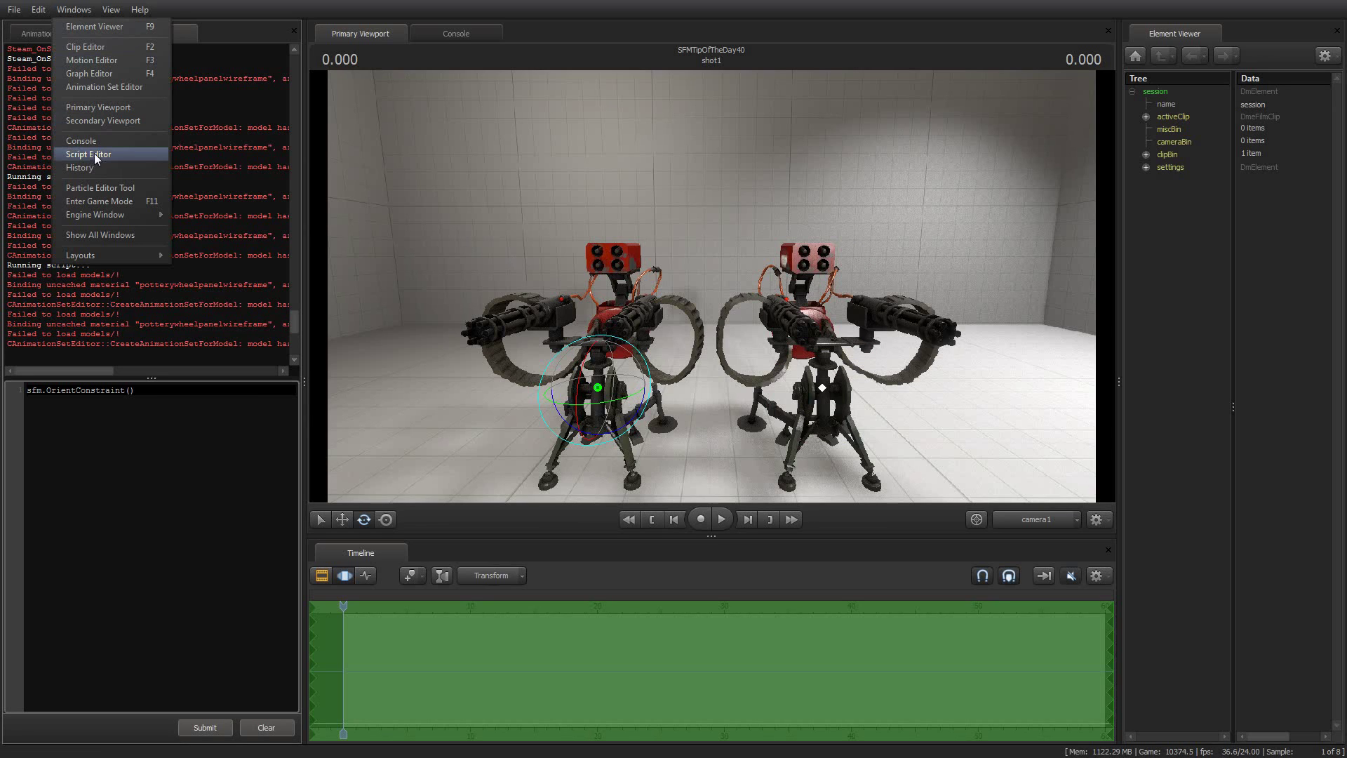
{"action": "left_click", "coordinate": [184, 27]}
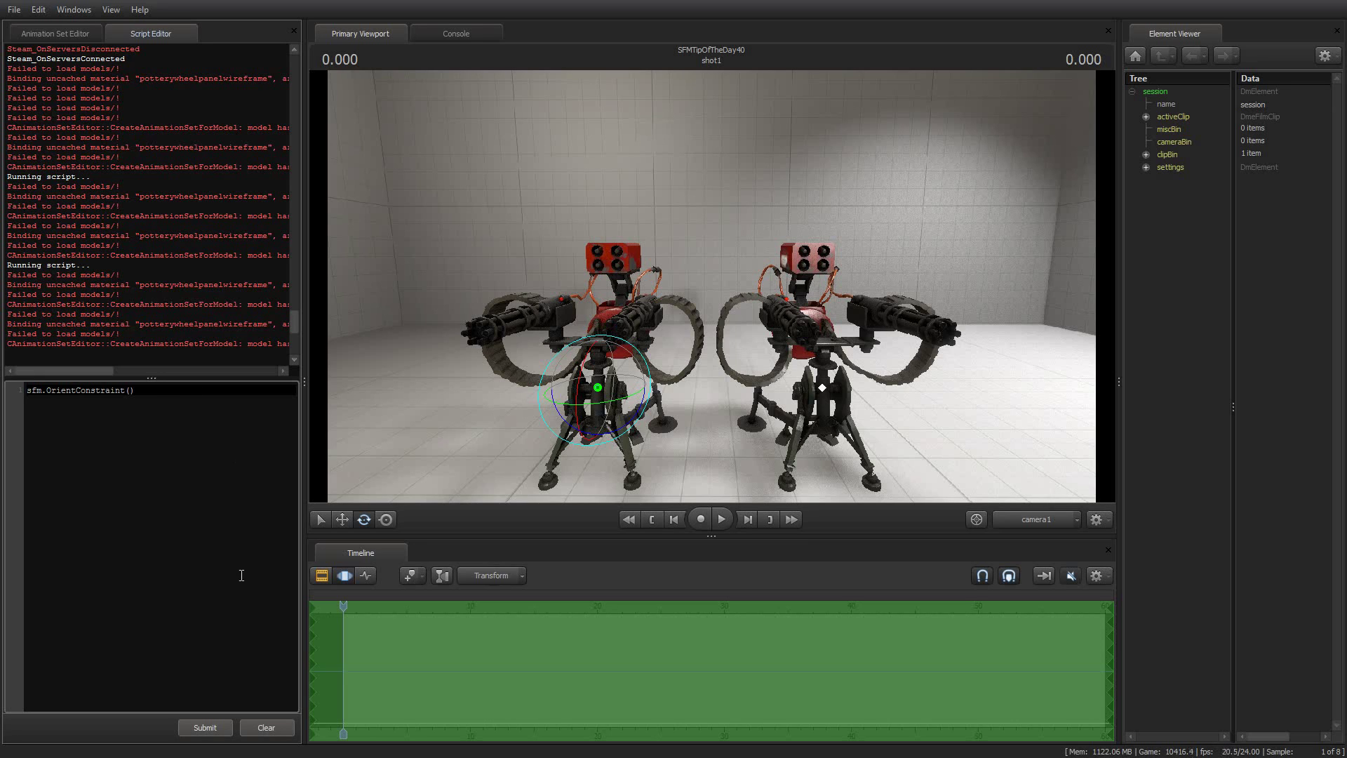
{"action": "left_click", "coordinate": [205, 728]}
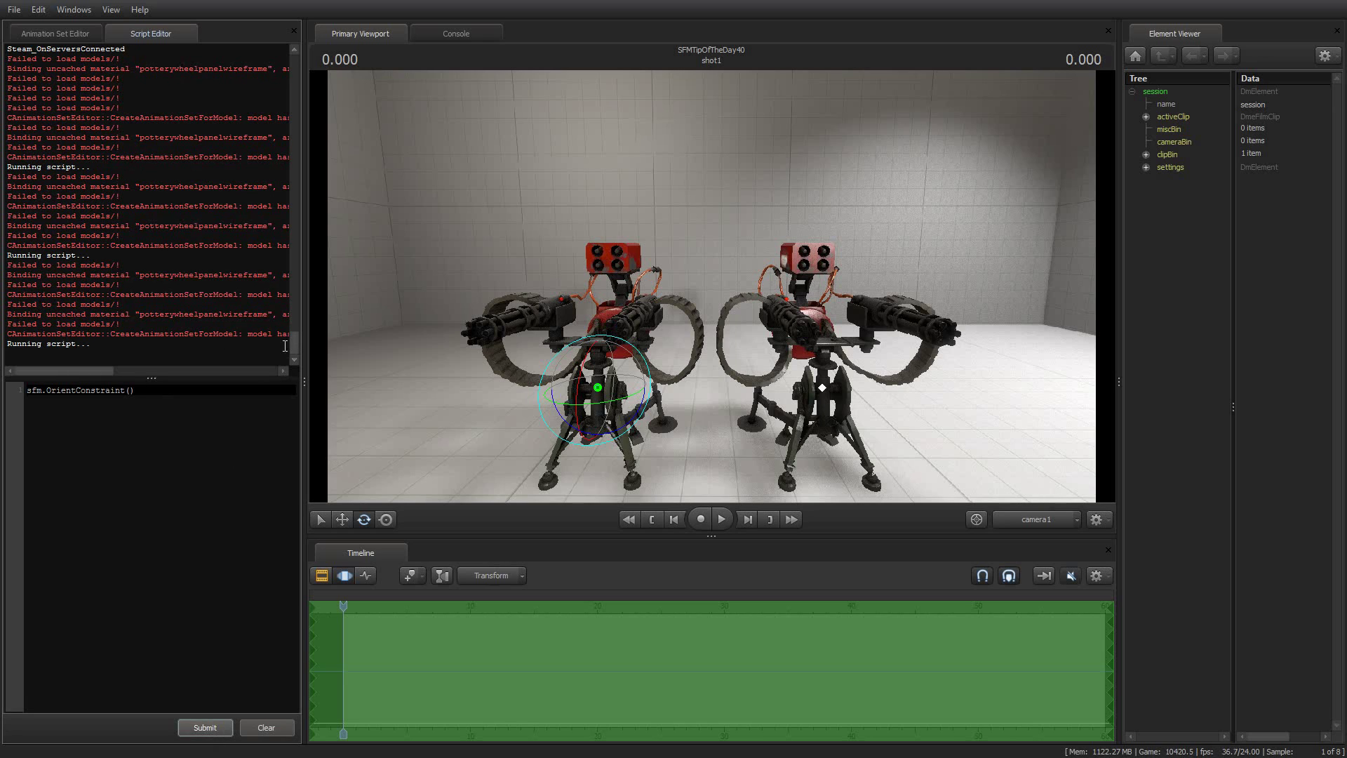
Test the constraint by trying to rotate sentry33's root bone, with both roots selected and on its own
{"action": "left_click", "coordinate": [50, 35]}
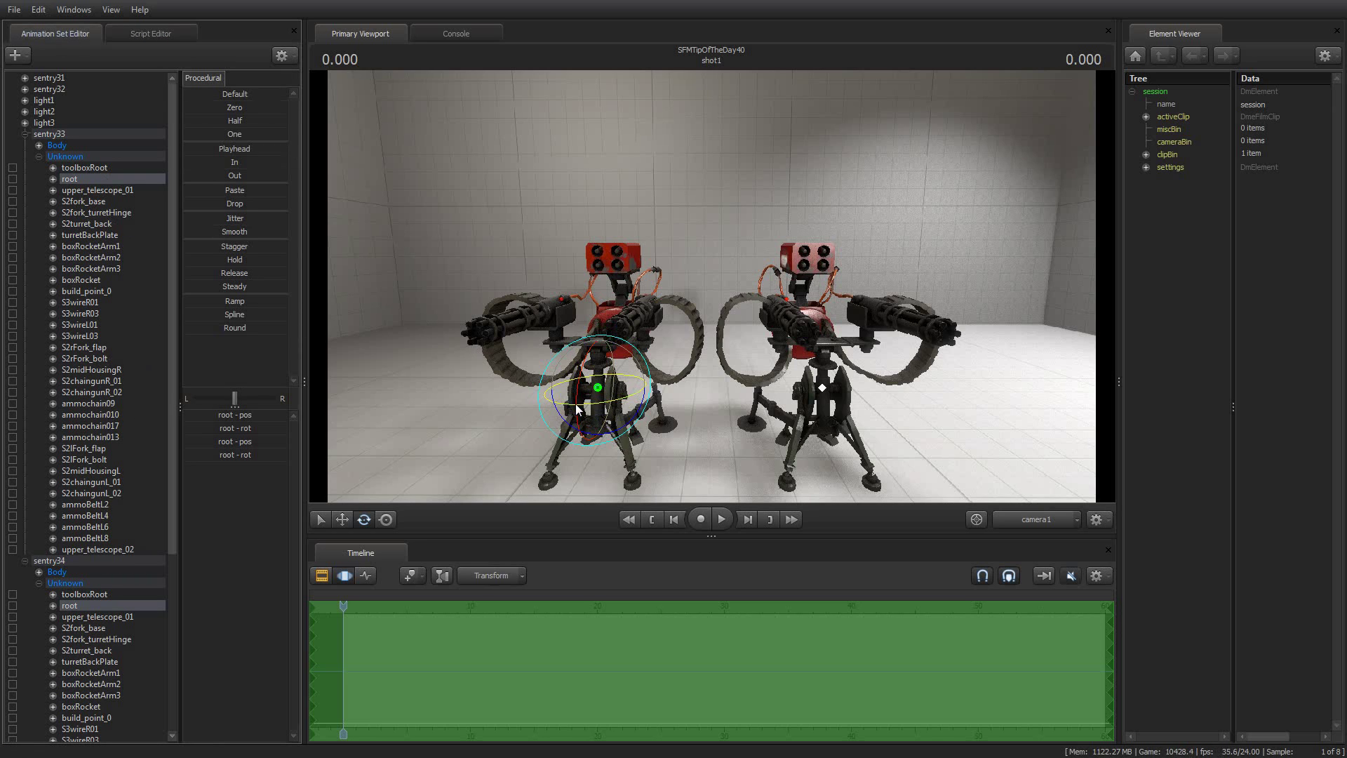
{"action": "left_click_drag", "start_coordinate": [576, 409], "coordinate": [592, 404]}
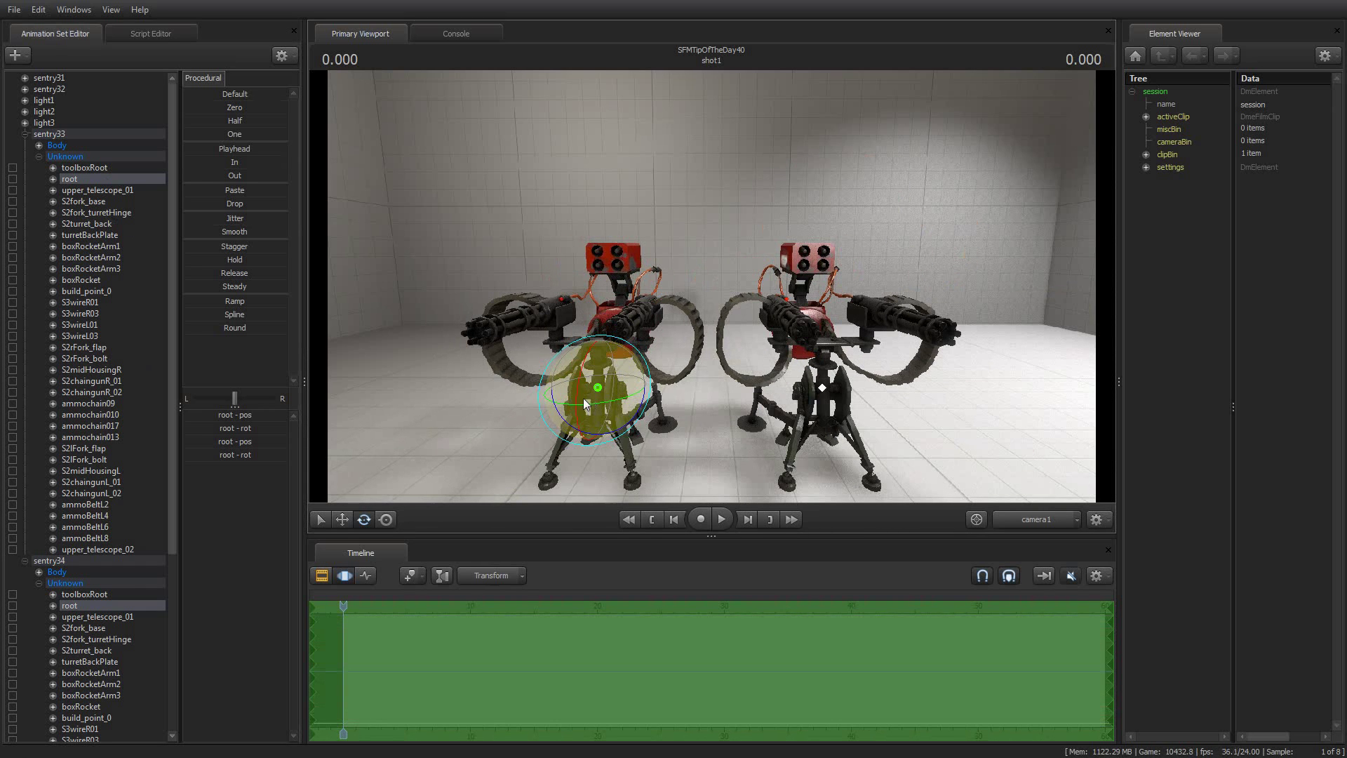
{"action": "left_click", "coordinate": [80, 182]}
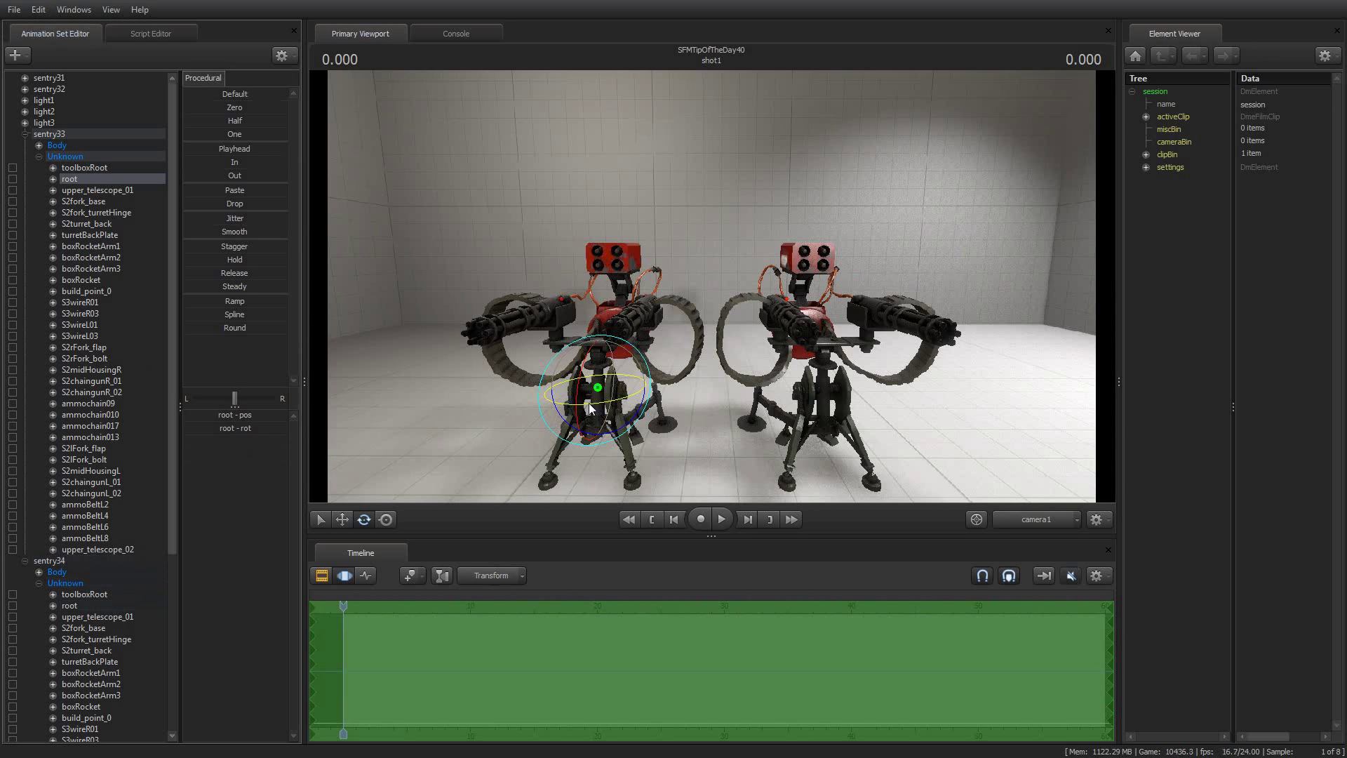
{"action": "left_click_drag", "start_coordinate": [590, 407], "coordinate": [561, 400]}
Test-rotate sentry34's root bone to check the orient constraint on sentry33, undo the rotation, and try the rotation again
{"action": "left_click", "coordinate": [68, 606]}
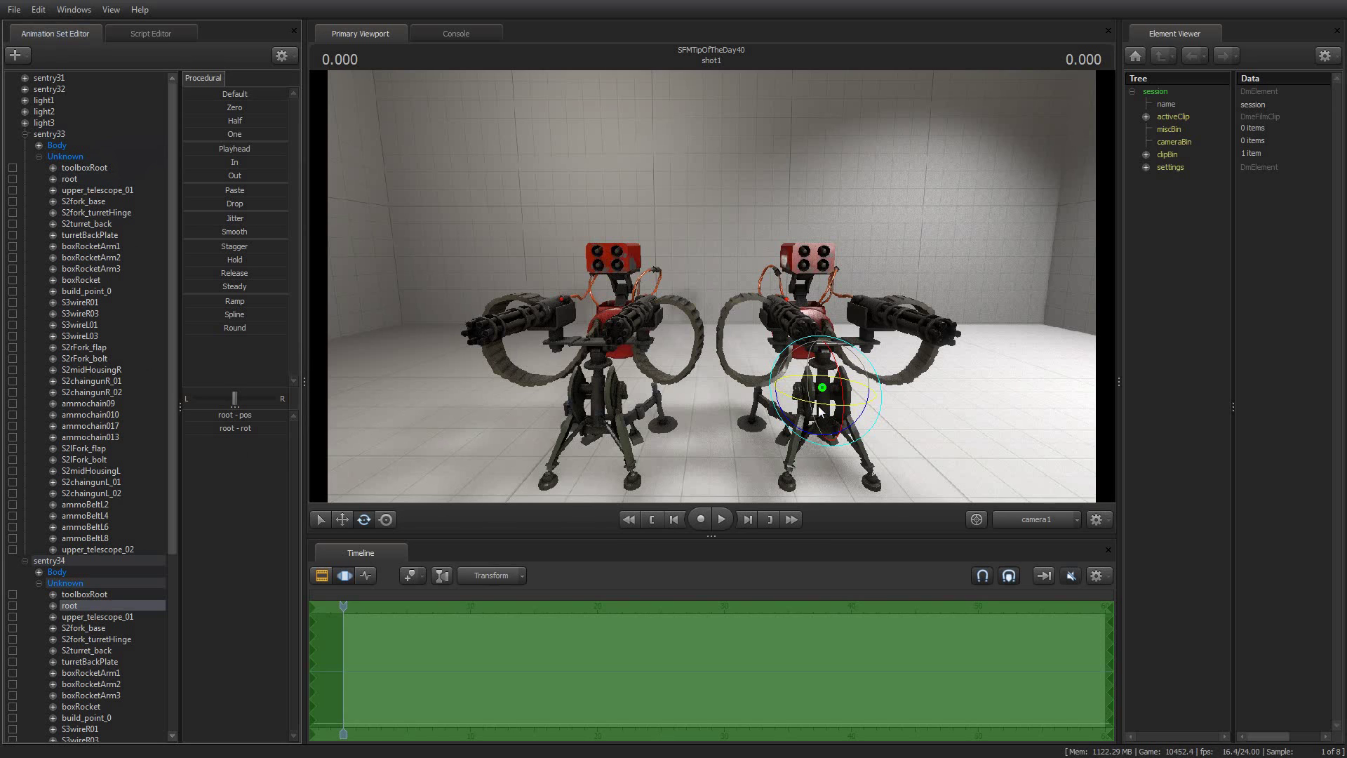
{"action": "mouse_move", "coordinate": [816, 404]}
{"action": "left_mouse_down"}
{"action": "mouse_move", "coordinate": [856, 402]}
{"action": "mouse_move", "coordinate": [857, 387]}
{"action": "mouse_move", "coordinate": [855, 409]}
{"action": "mouse_move", "coordinate": [652, 384]}
{"action": "mouse_move", "coordinate": [841, 407]}
{"action": "left_mouse_up"}
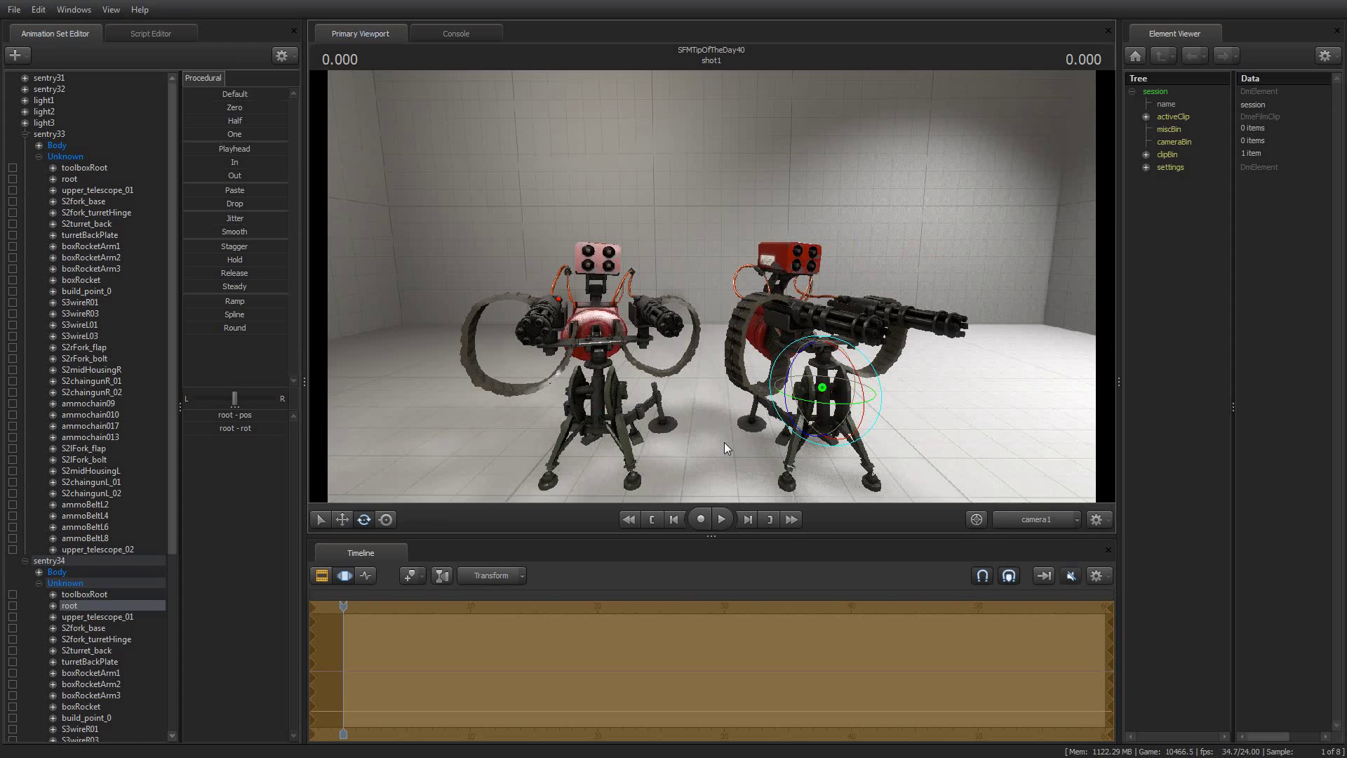
{"action": "key", "text": "ctrl+z"}
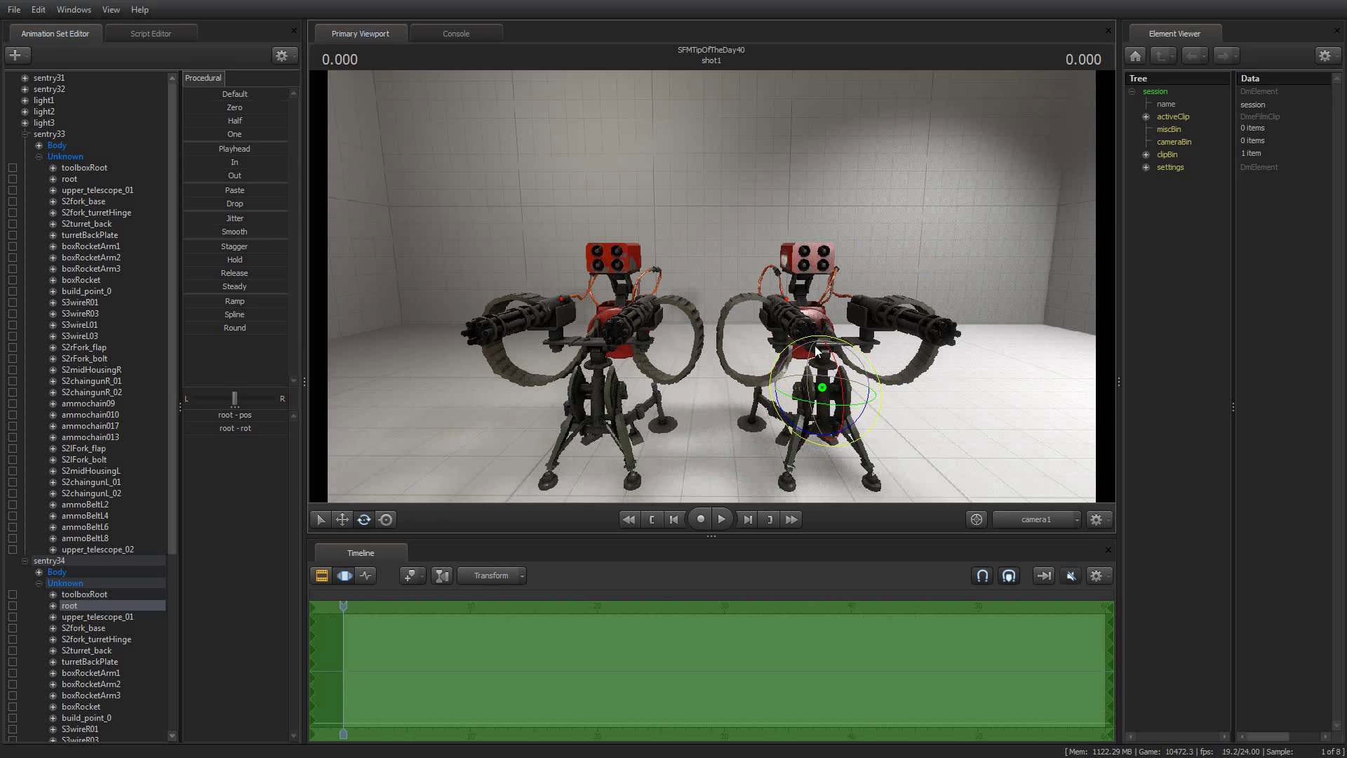
{"action": "mouse_move", "coordinate": [842, 394]}
{"action": "left_mouse_down"}
{"action": "mouse_move", "coordinate": [835, 356]}
{"action": "mouse_move", "coordinate": [840, 393]}
{"action": "mouse_move", "coordinate": [863, 400]}
{"action": "mouse_move", "coordinate": [768, 404]}
{"action": "mouse_move", "coordinate": [844, 408]}
{"action": "mouse_move", "coordinate": [820, 404]}
{"action": "left_mouse_up"}
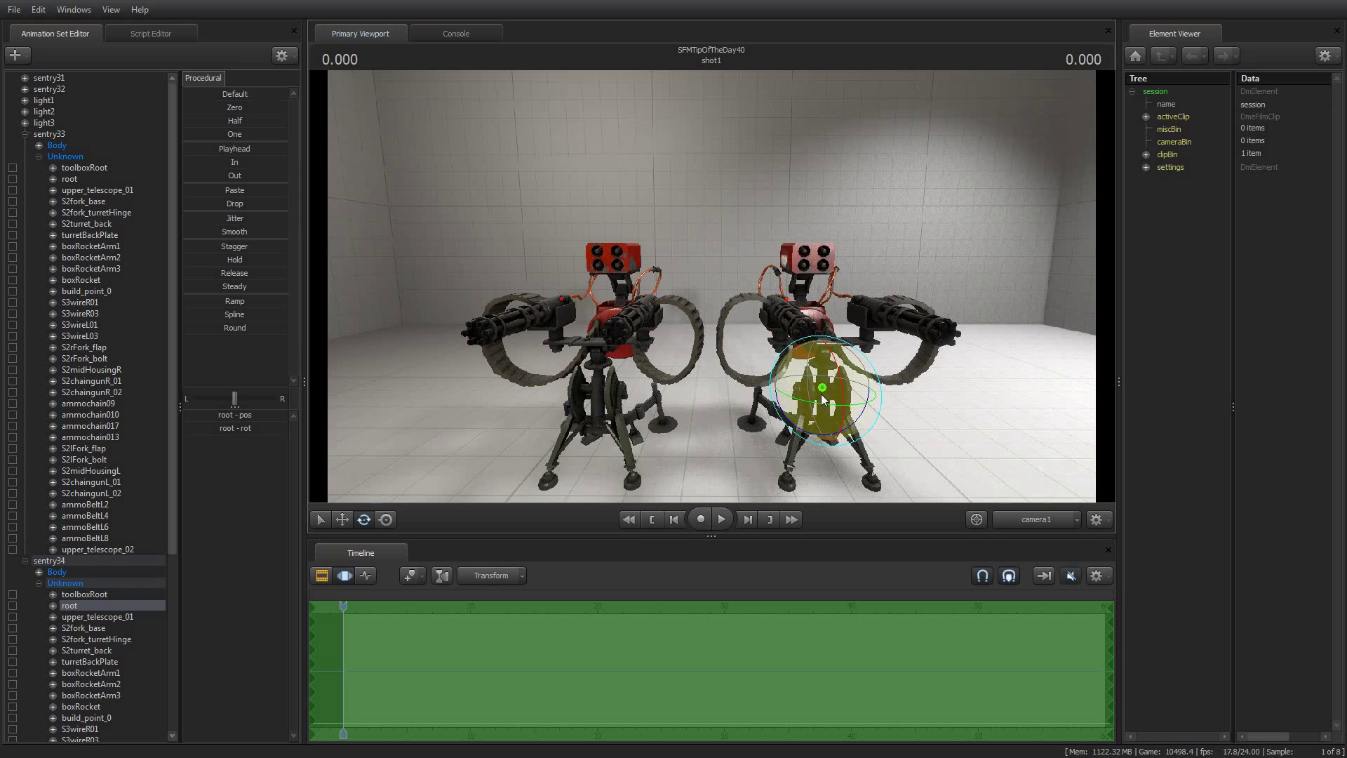
Rotate sentry34's root bone once more, and undo back through the recent test changes
{"action": "mouse_move", "coordinate": [823, 403]}
{"action": "left_mouse_down"}
{"action": "mouse_move", "coordinate": [882, 398]}
{"action": "mouse_move", "coordinate": [752, 393]}
{"action": "mouse_move", "coordinate": [823, 396]}
{"action": "left_mouse_up"}
{"action": "key", "text": "ctrl+z"}
{"action": "key", "text": "ctrl+z"}
{"action": "key", "text": "ctrl+z"}
{"action": "key", "text": "ctrl+z"}
{"action": "key", "text": "ctrl+z"}
{"action": "key", "text": "ctrl+z"}
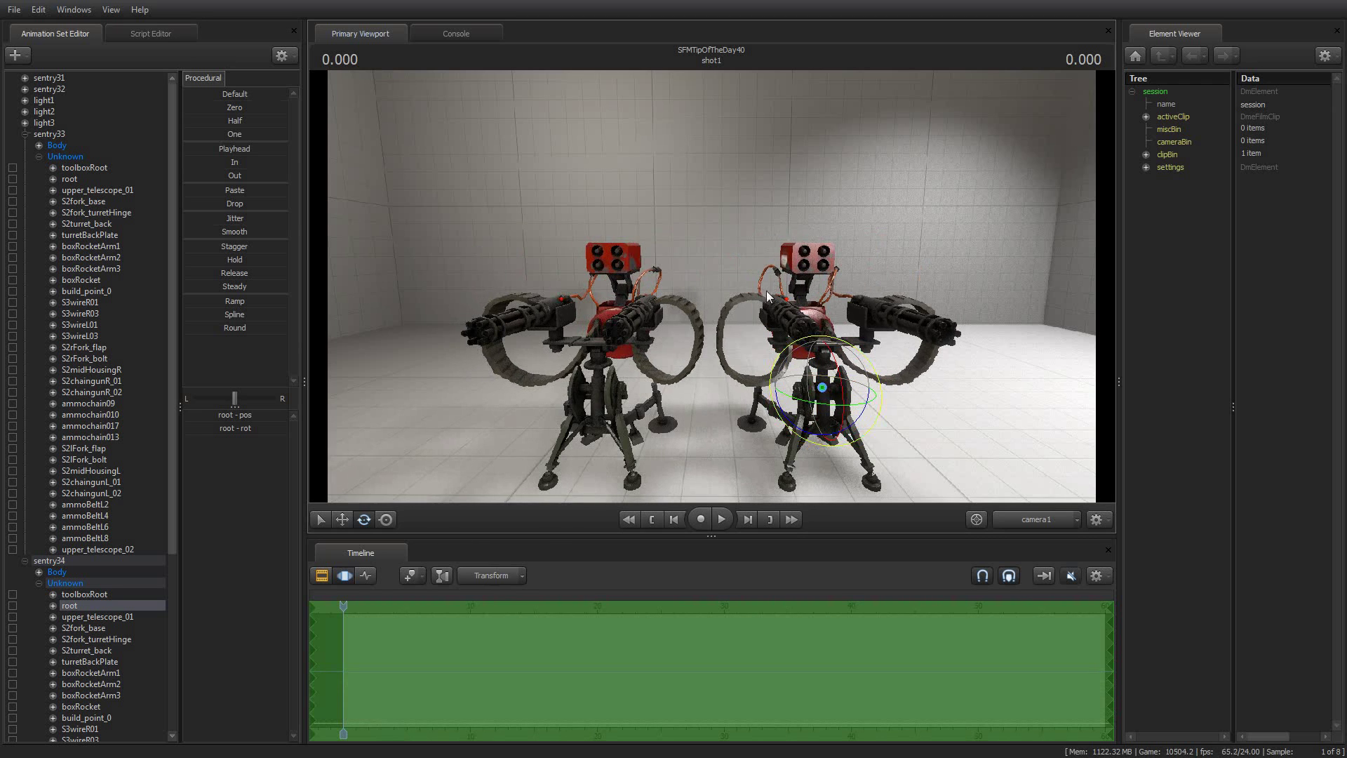
{"action": "key", "text": "ctrl+z"}
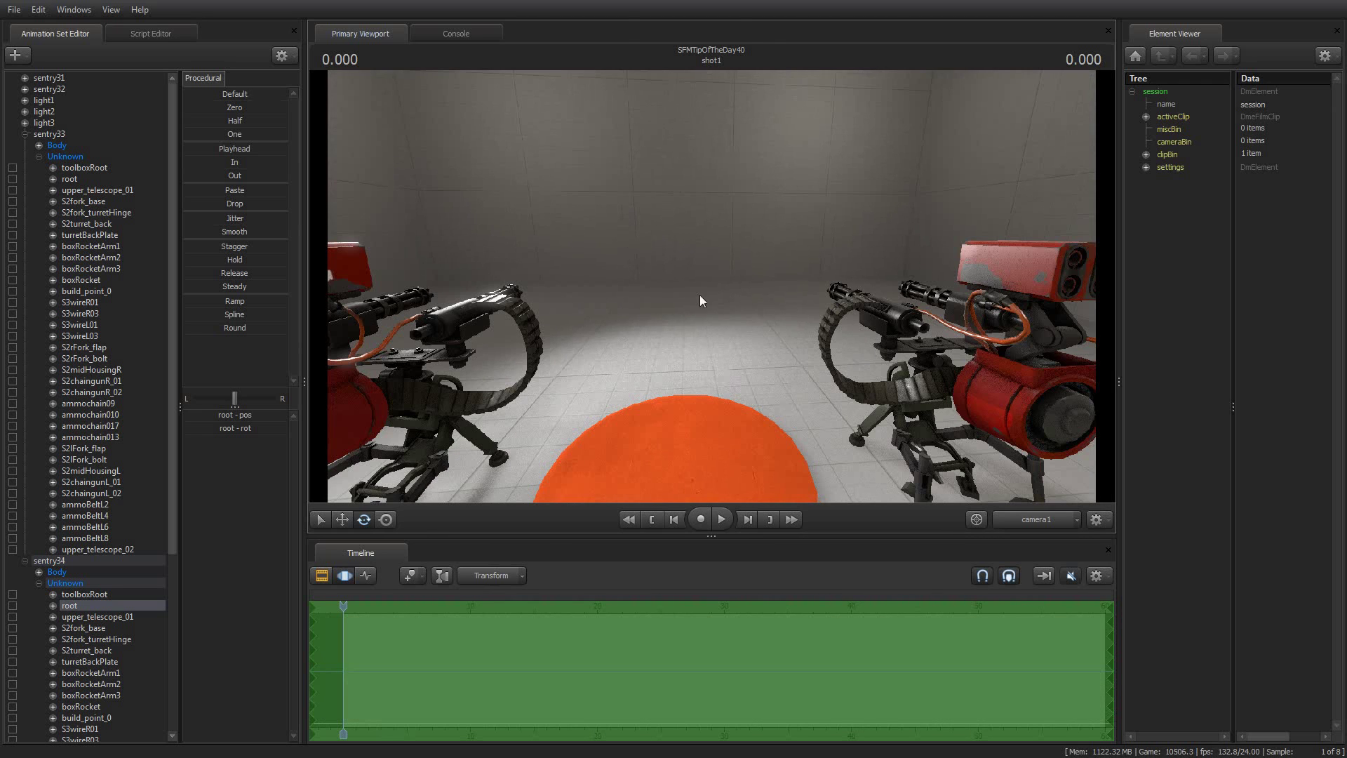
Play the shot briefly to review the sentries' motion, stop playback and rewind the playhead
{"action": "left_click", "coordinate": [720, 519]}
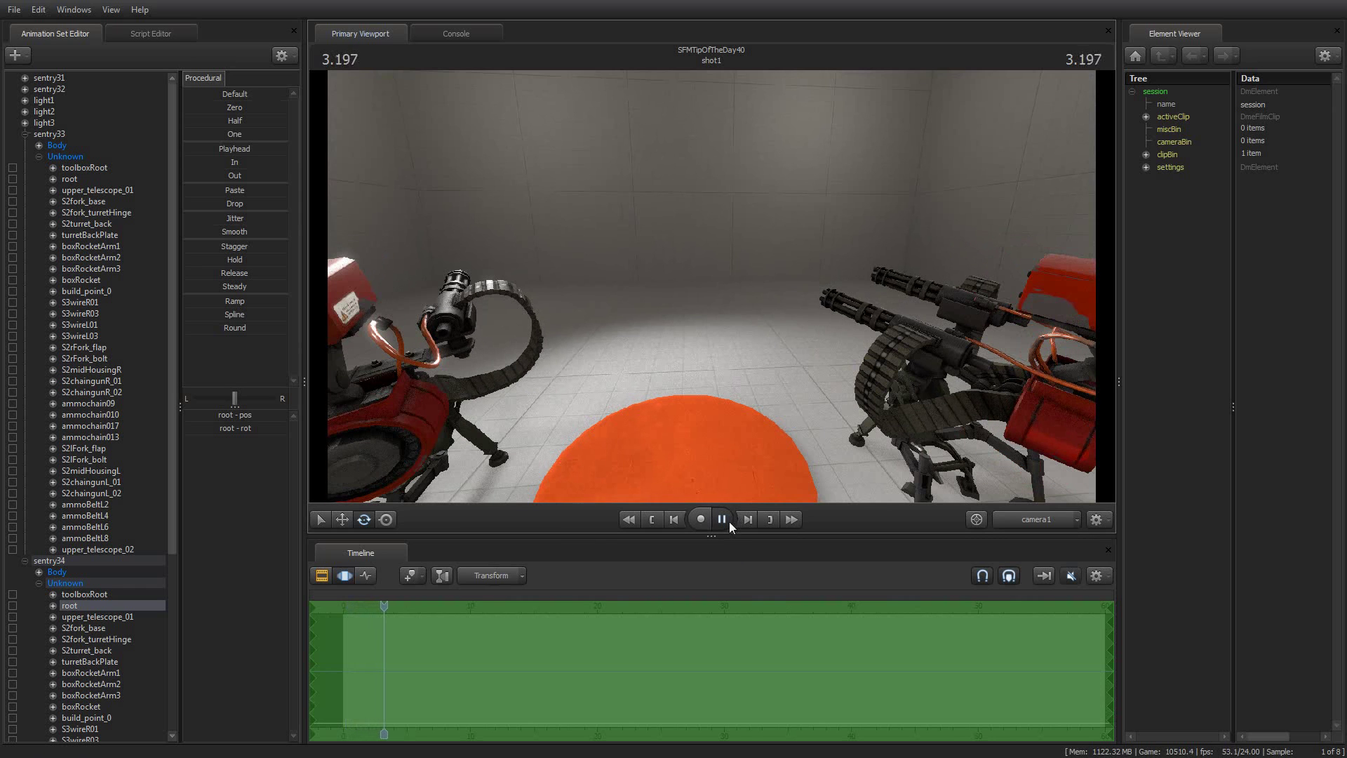
{"action": "left_click", "coordinate": [722, 519]}
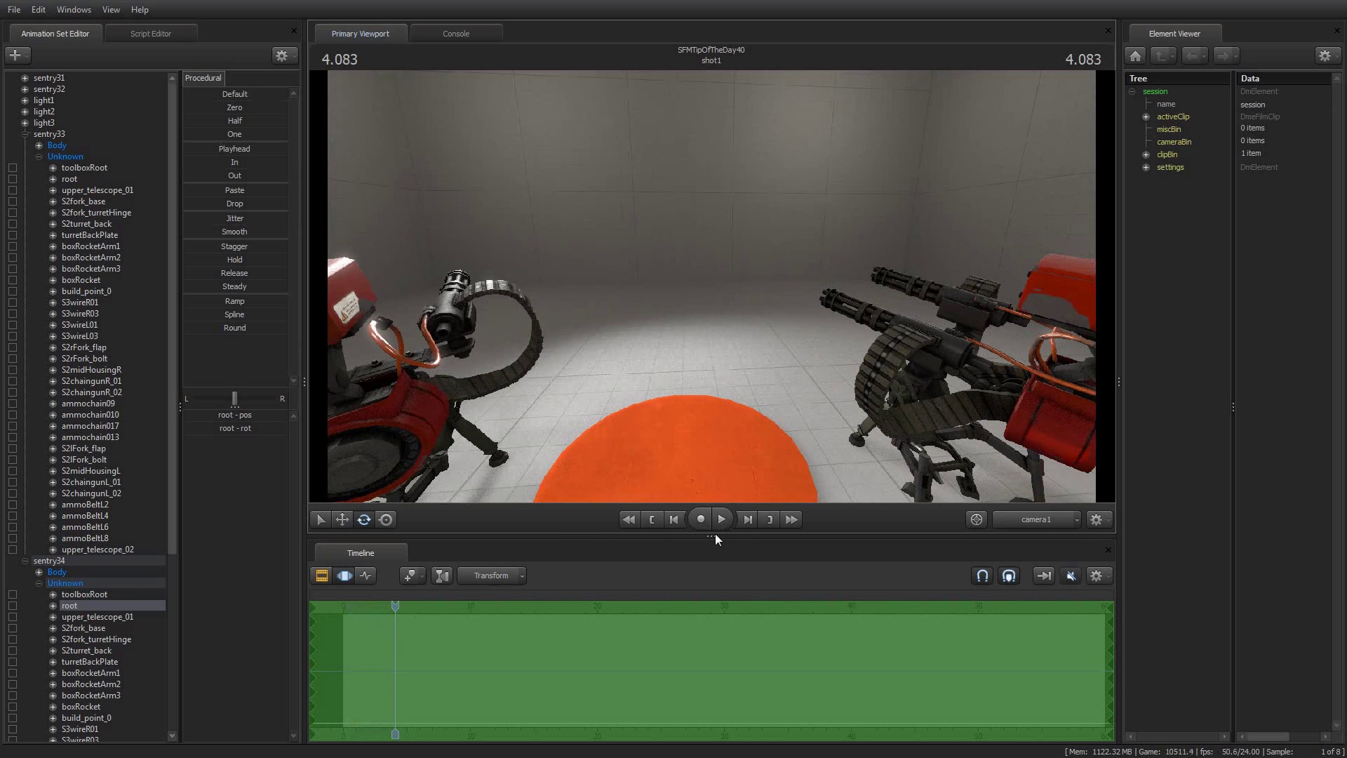
{"action": "left_click", "coordinate": [631, 520]}
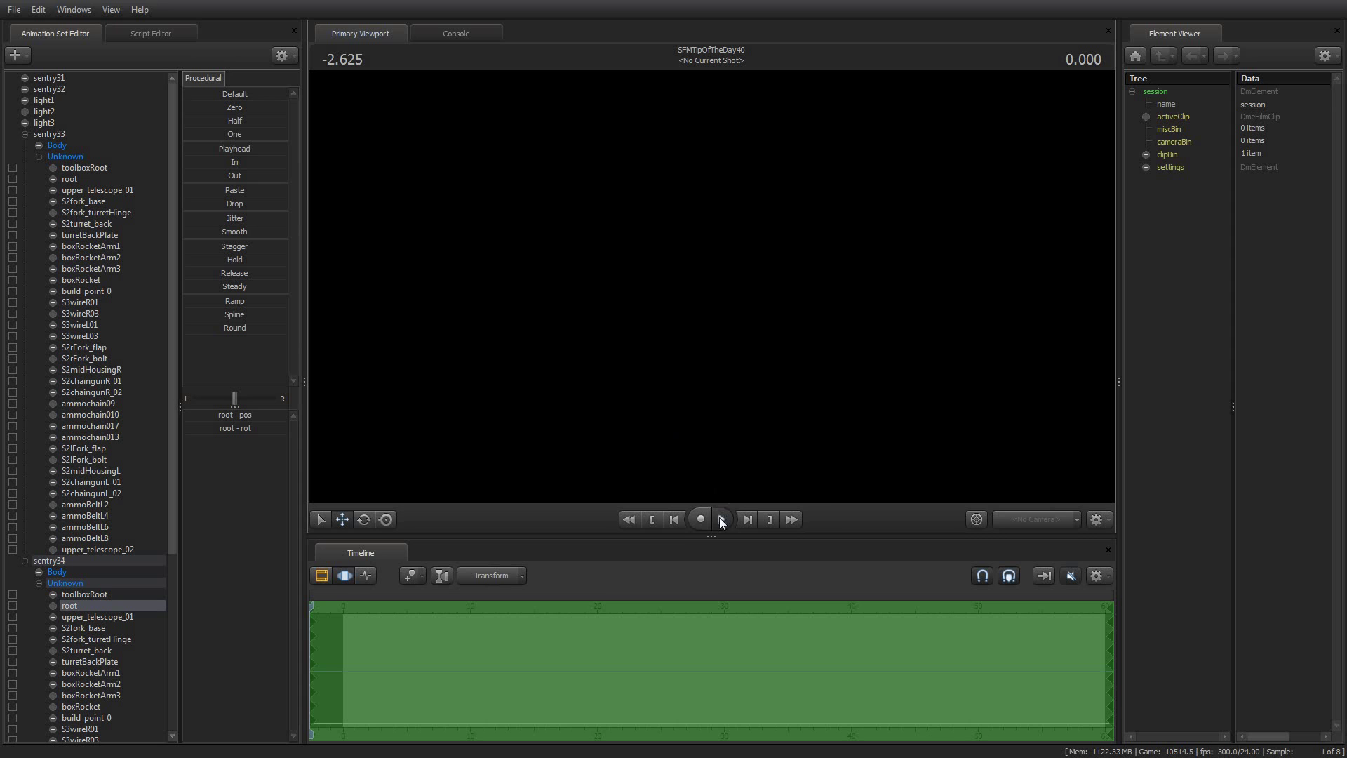
Place the playhead at about 0.416 and play the shot with all four sentries and the orange disc framed
{"action": "left_click_drag", "start_coordinate": [319, 605], "coordinate": [358, 605]}
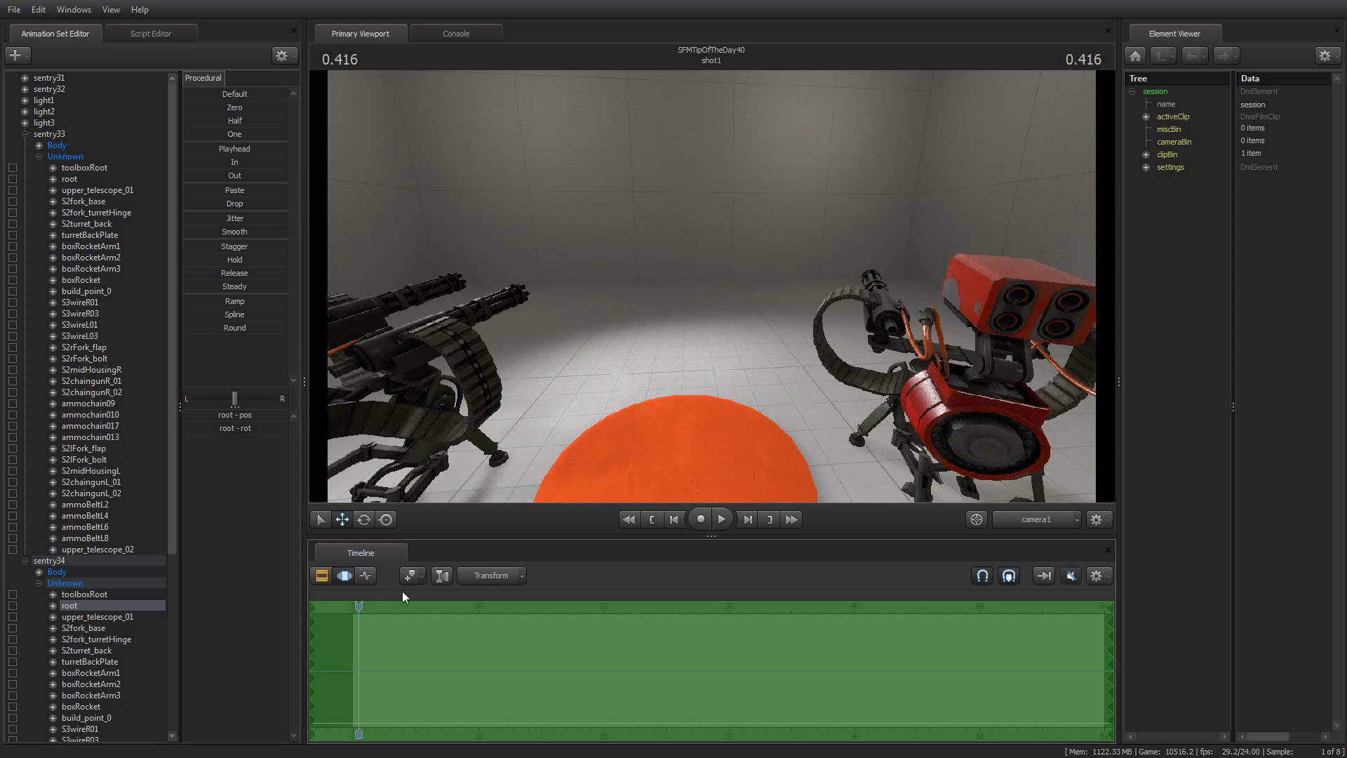
{"action": "left_click_drag", "start_coordinate": [708, 430], "coordinate": [842, 431]}
{"action": "key", "text": "w"}
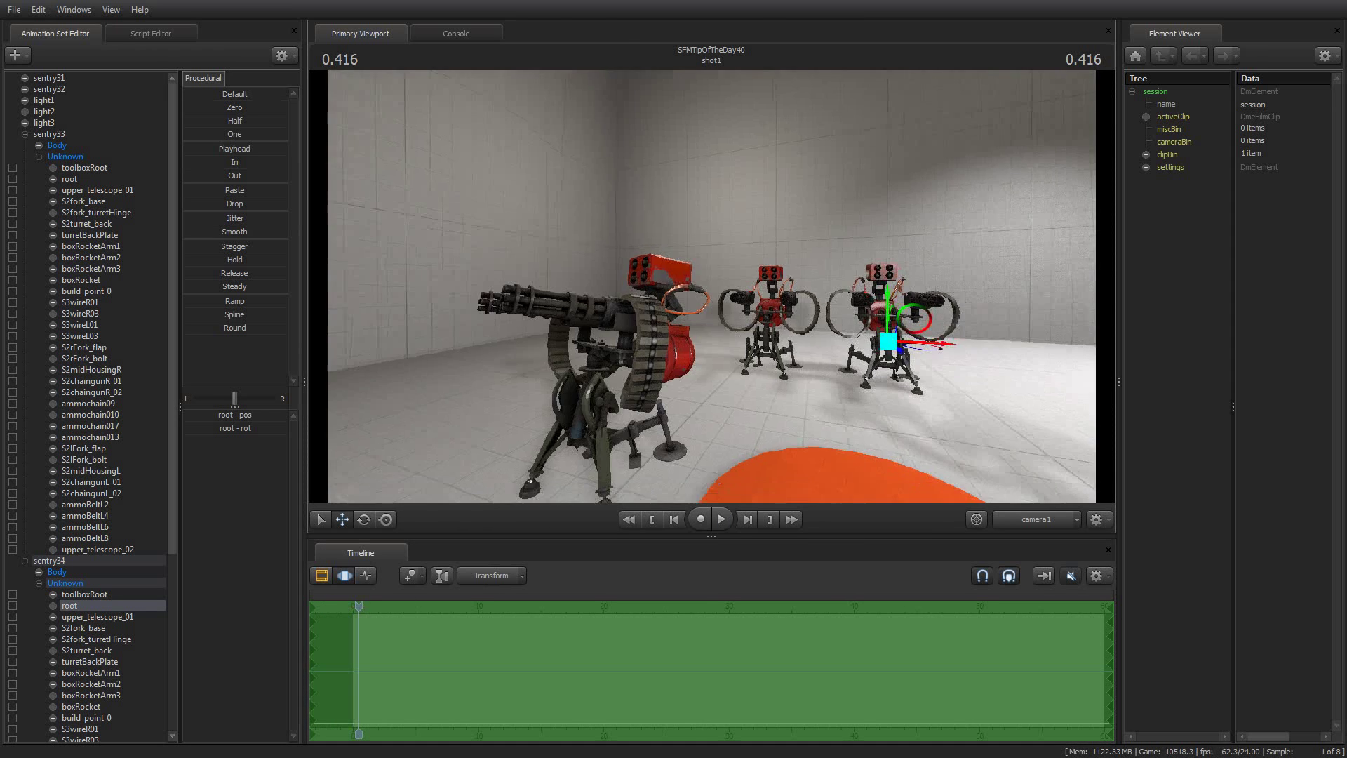
{"action": "key", "text": "s"}
{"action": "mouse_move", "coordinate": [679, 450]}
{"action": "left_mouse_down"}
{"action": "mouse_move", "coordinate": [744, 450]}
{"action": "mouse_move", "coordinate": [679, 450]}
{"action": "left_mouse_up"}
{"action": "left_click", "coordinate": [721, 519]}
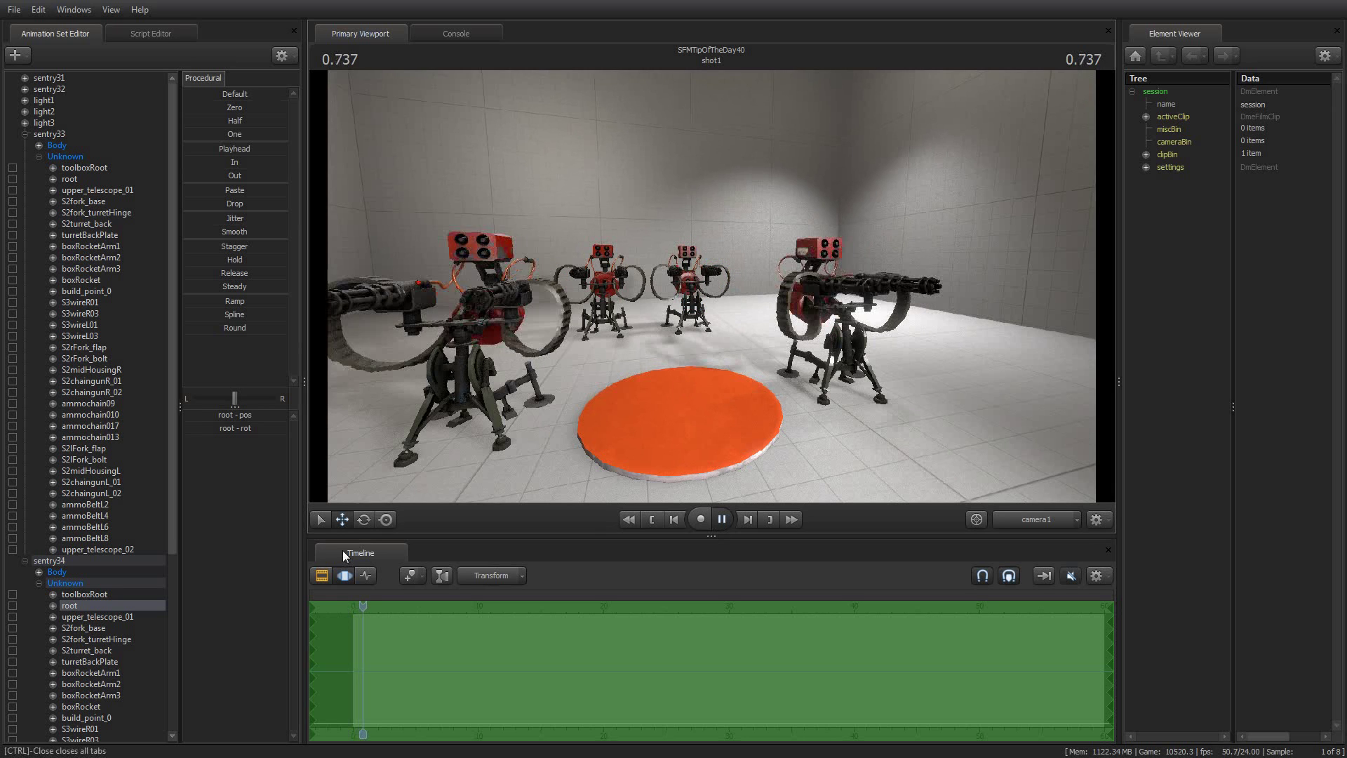
Switch the timeline to the Clip Editor, stop playback and return the playhead to the start of shot1
{"action": "left_click", "coordinate": [322, 575]}
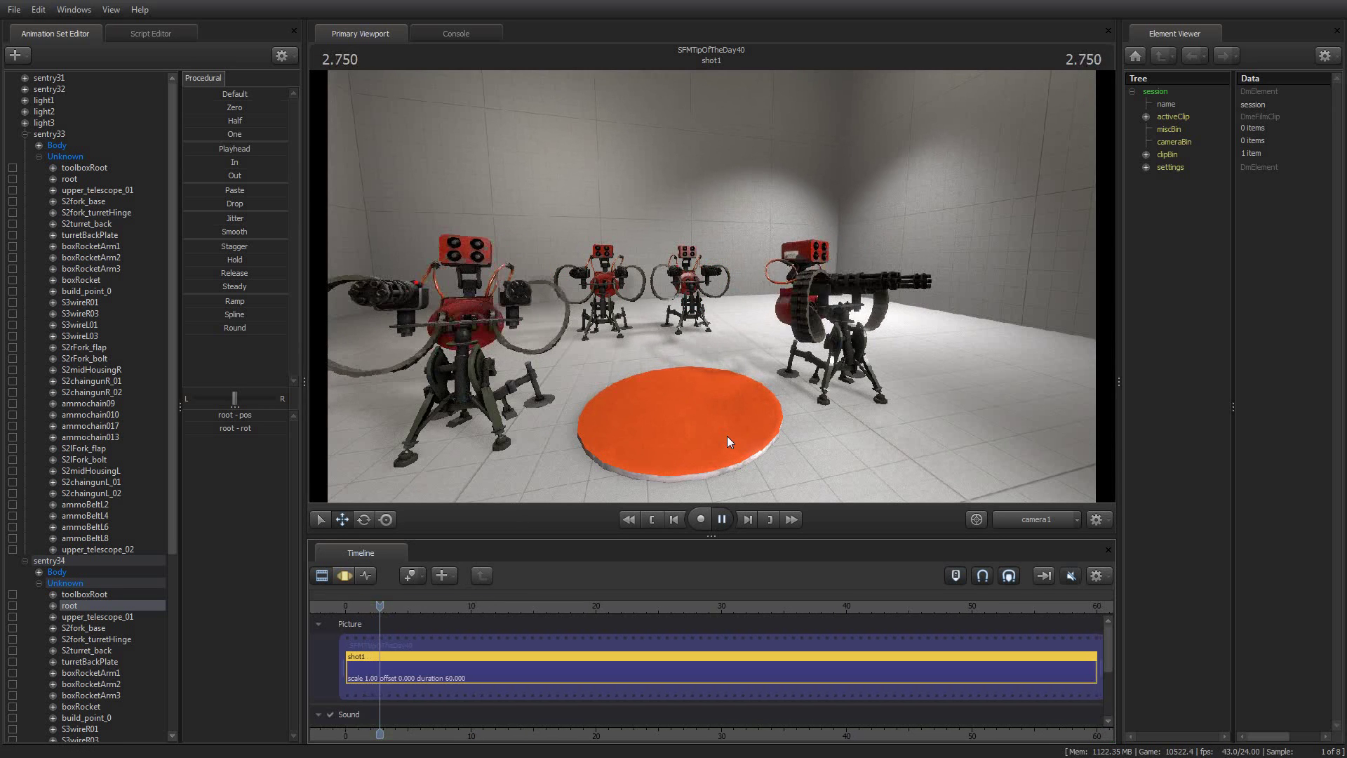
{"action": "left_click", "coordinate": [722, 519]}
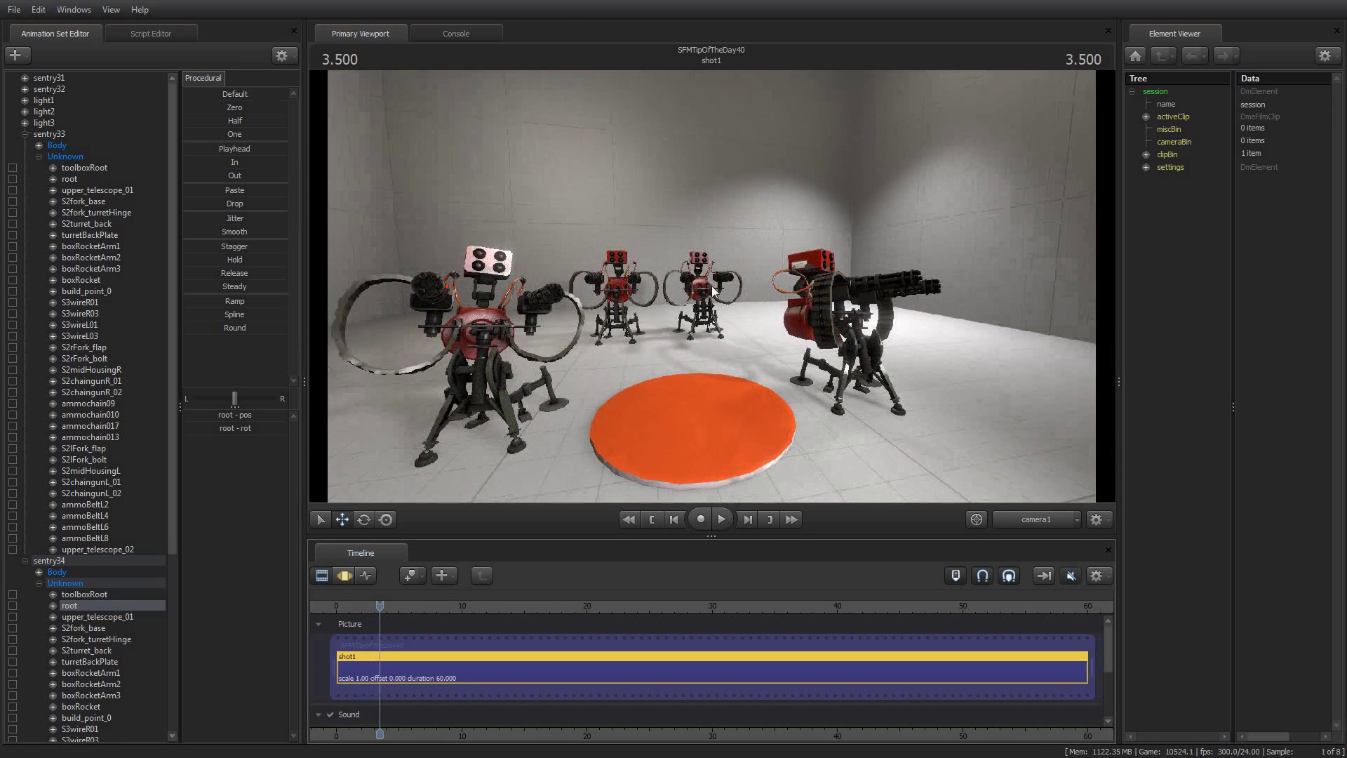
{"action": "mouse_move", "coordinate": [712, 291]}
{"action": "left_mouse_down"}
{"action": "mouse_move", "coordinate": [673, 291]}
{"action": "mouse_move", "coordinate": [702, 291]}
{"action": "left_mouse_up"}
{"action": "key", "text": "w"}
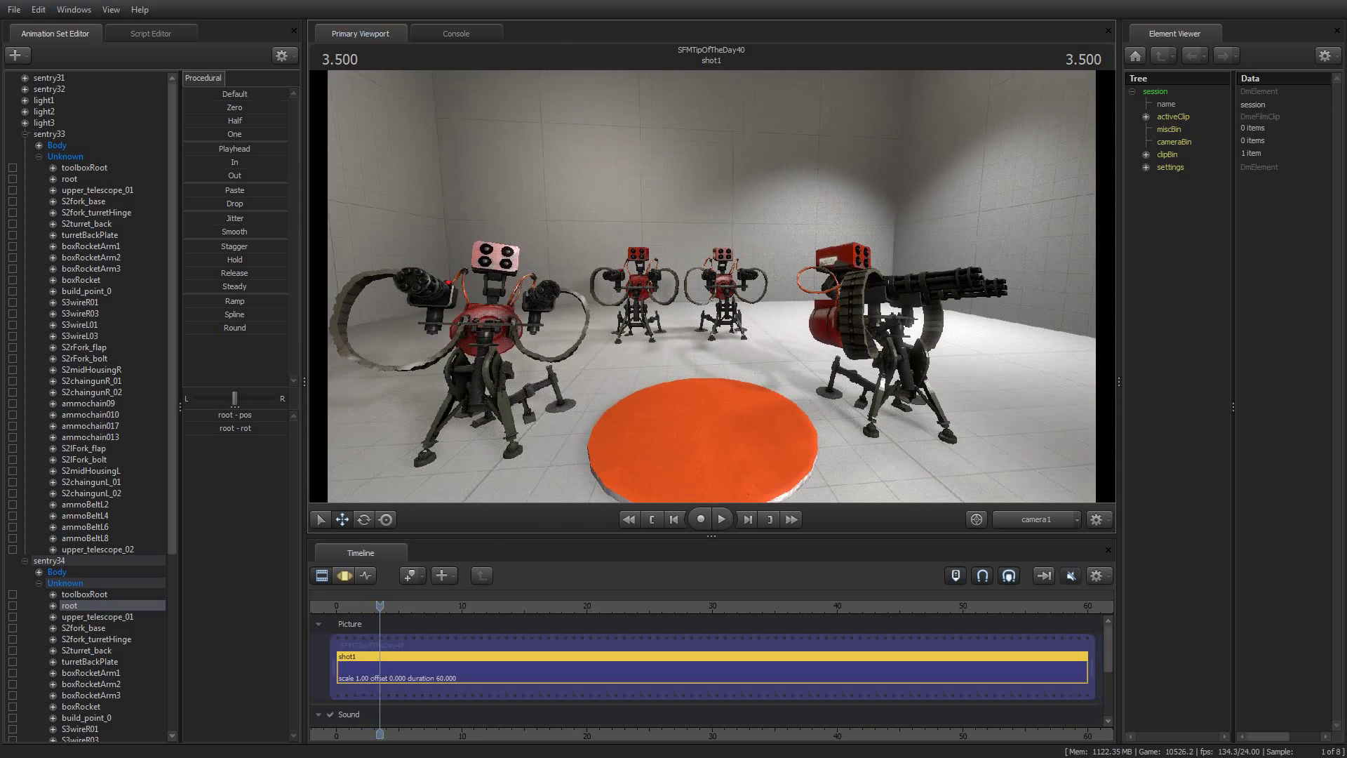
{"action": "left_click_drag", "start_coordinate": [683, 427], "coordinate": [675, 430]}
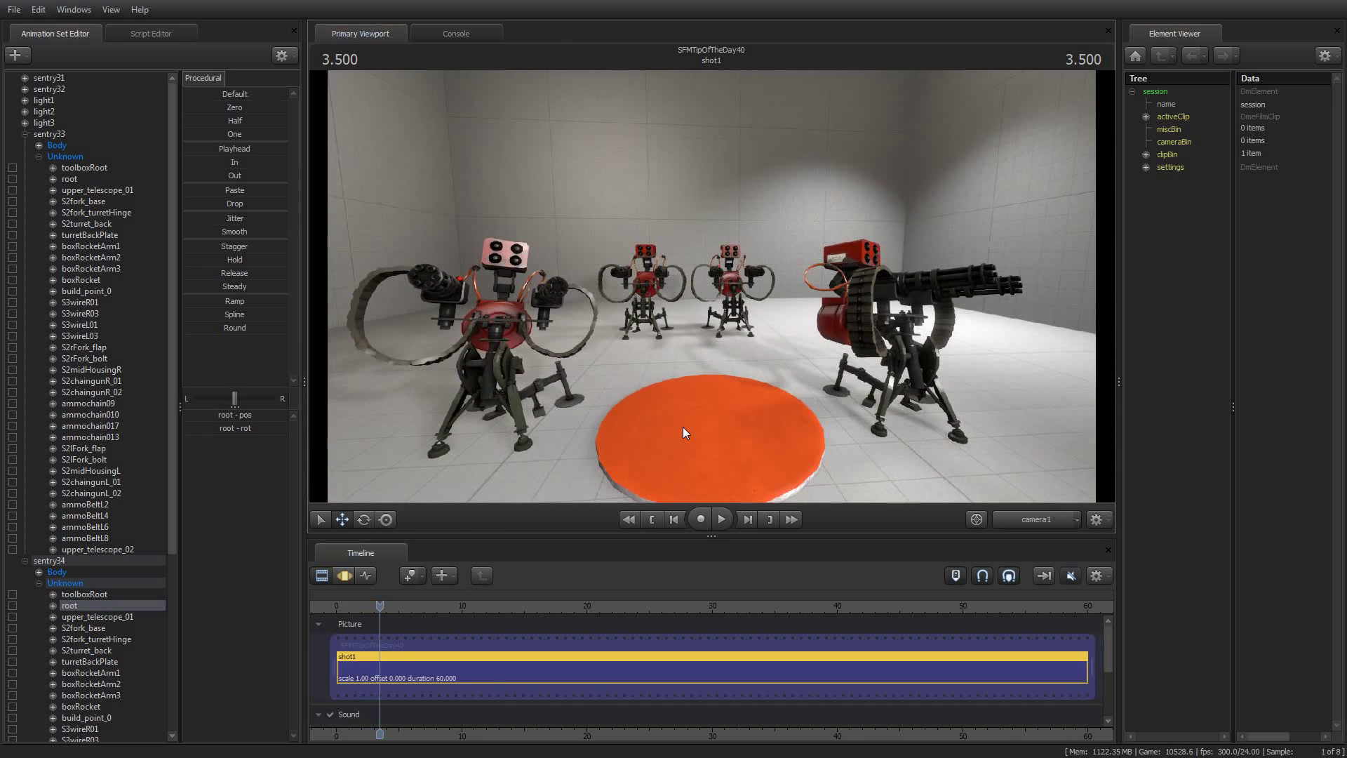
{"action": "key", "text": "Home"}
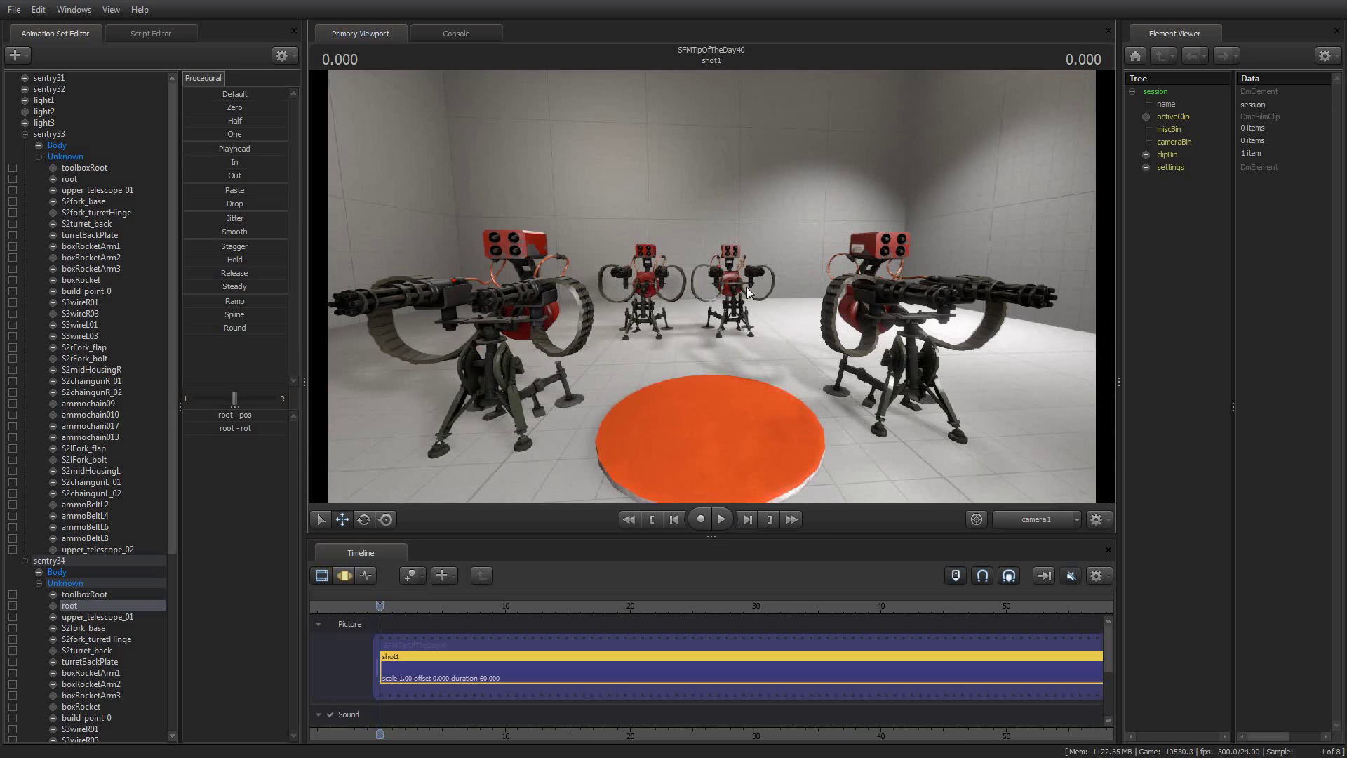